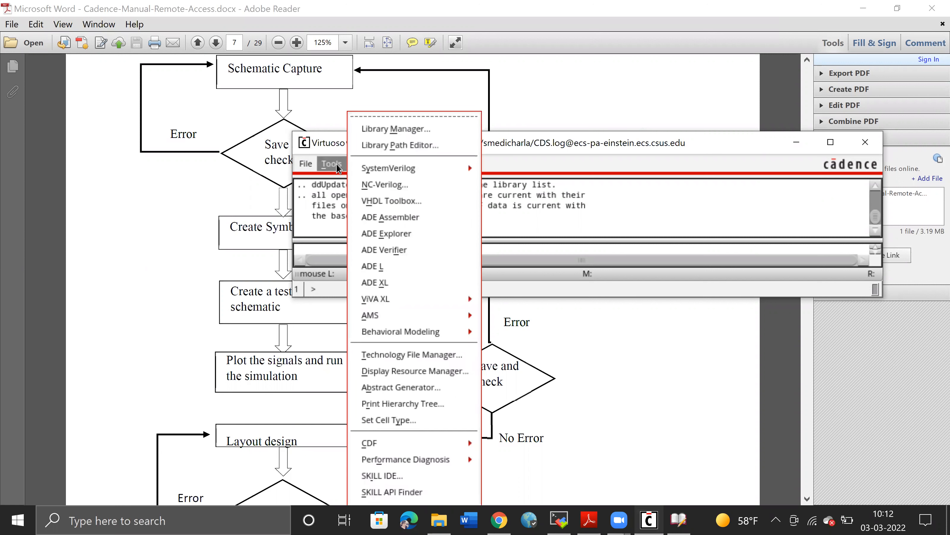
Create a new library named Project_1 in the Library Manager and attach it to the existing gpdk045 technology library.
click(423, 130)
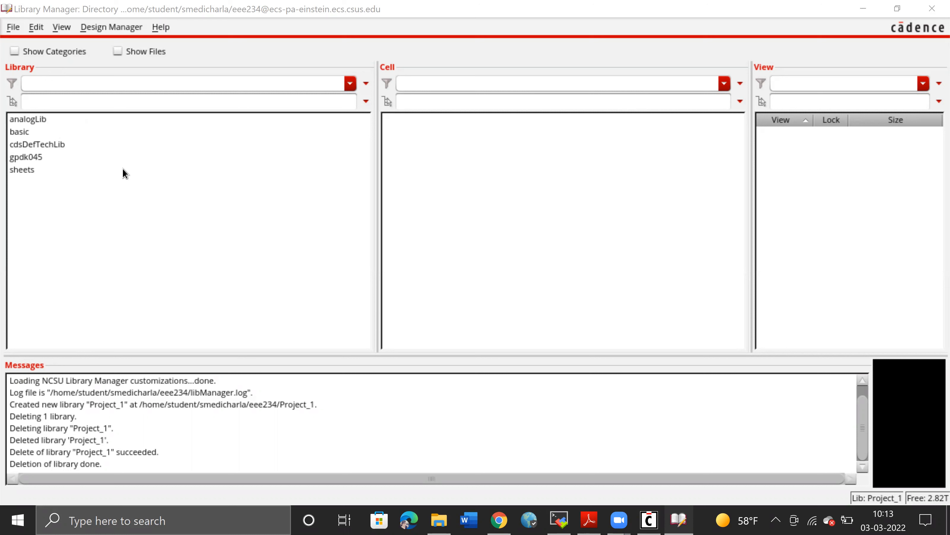
click(23, 158)
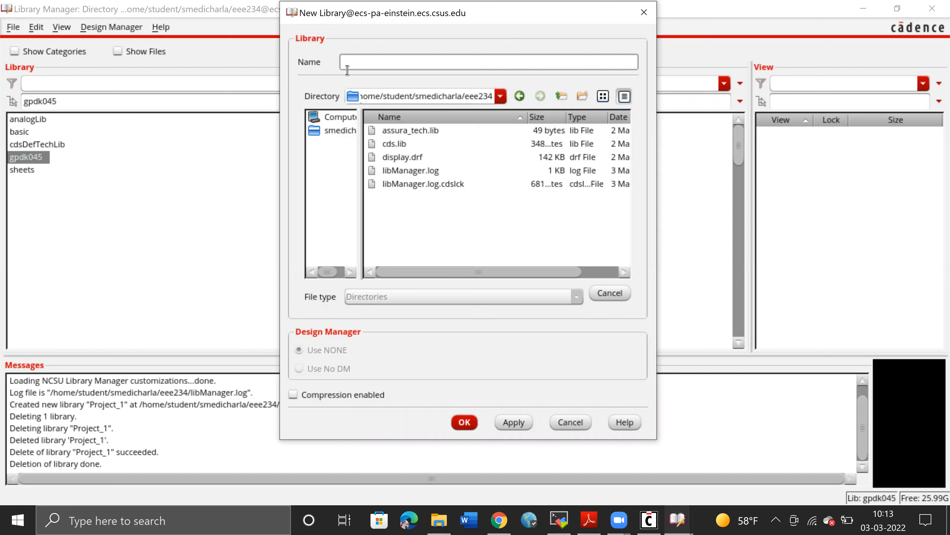
text(Project_1)
click(465, 422)
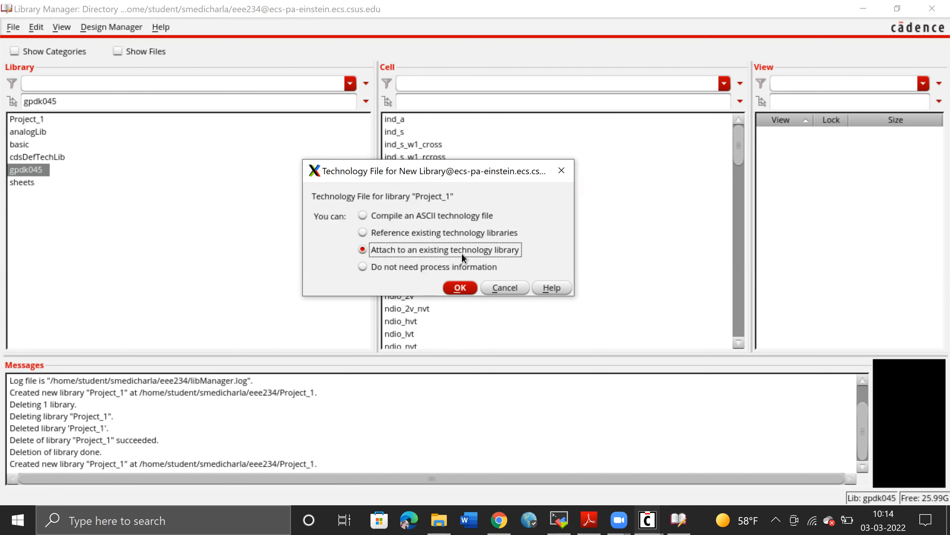
click(460, 287)
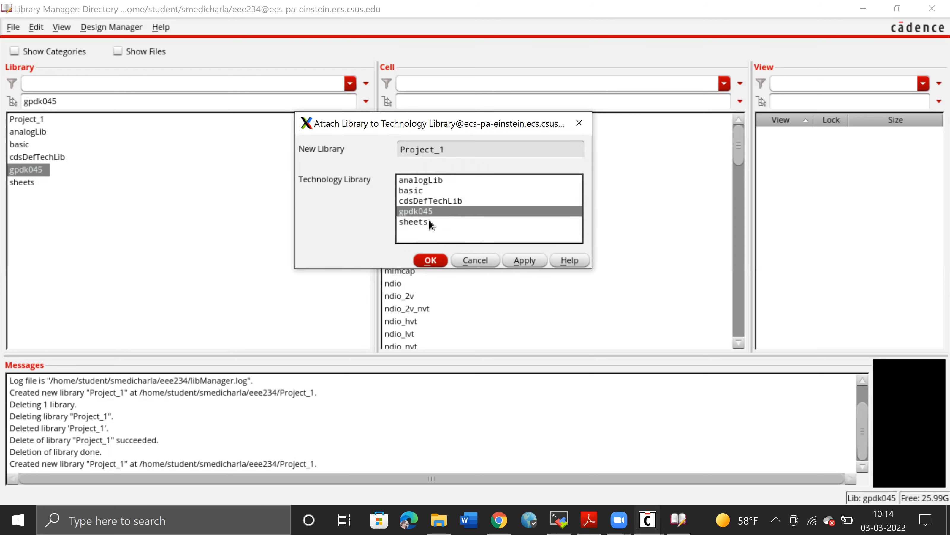
click(431, 260)
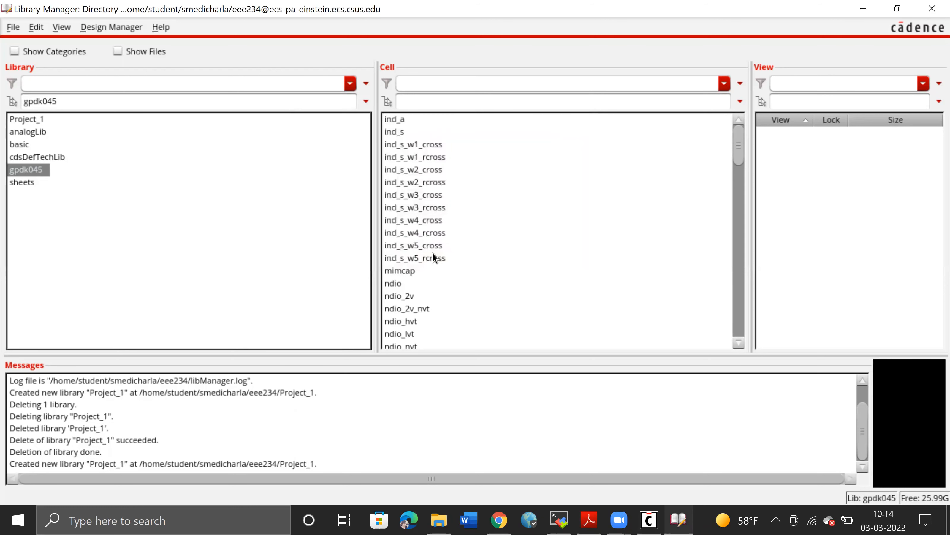
Create a schematic cell view named Inverter in the Project_1 library and maximize its schematic editor window.
click(41, 123)
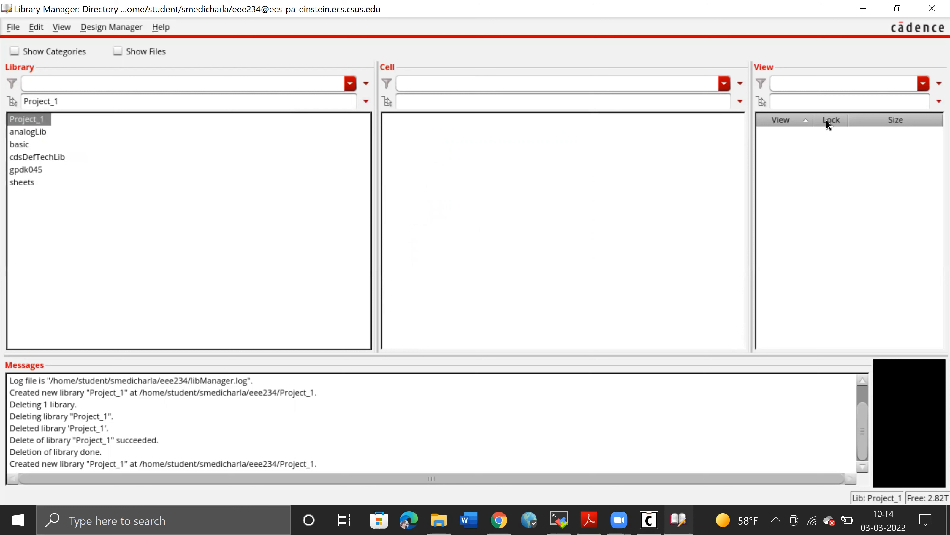
click(581, 164)
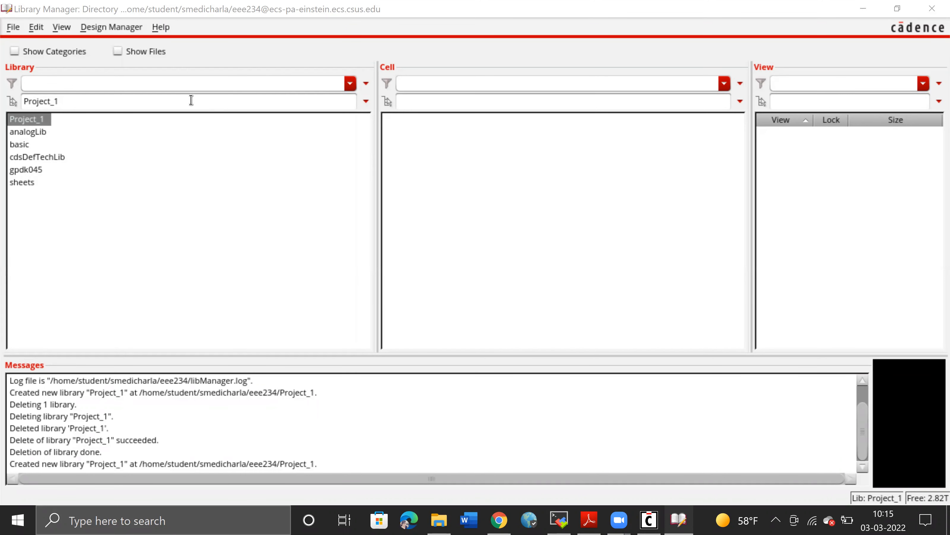
click(500, 161)
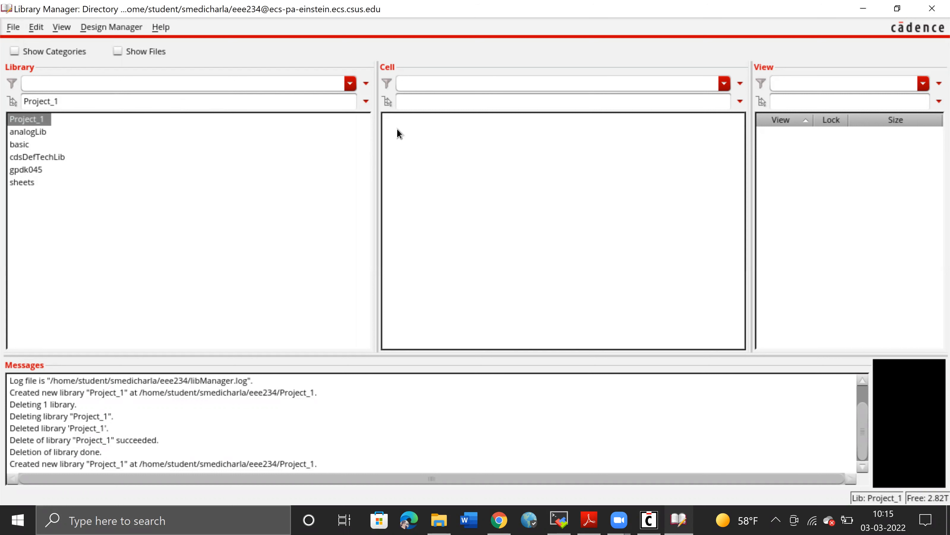
click(13, 27)
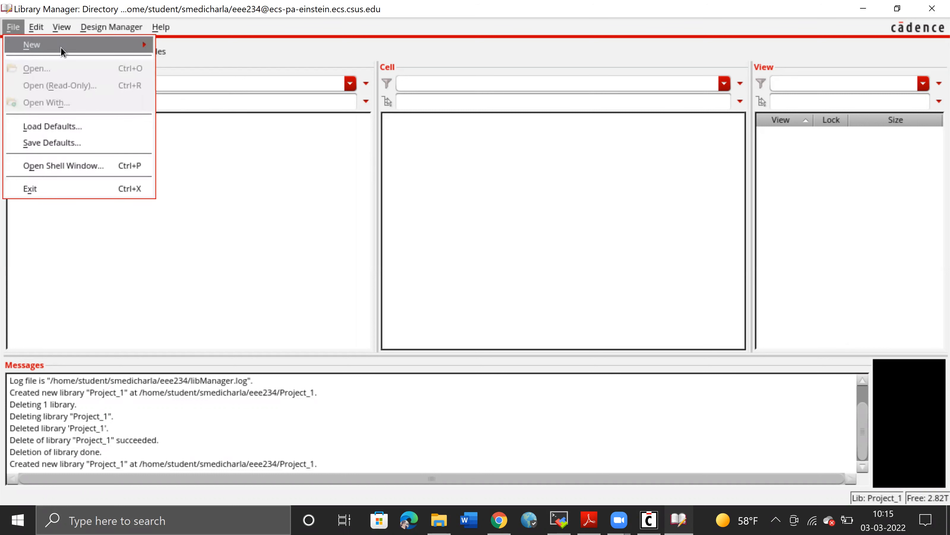
mouse_move(61, 46)
click(186, 59)
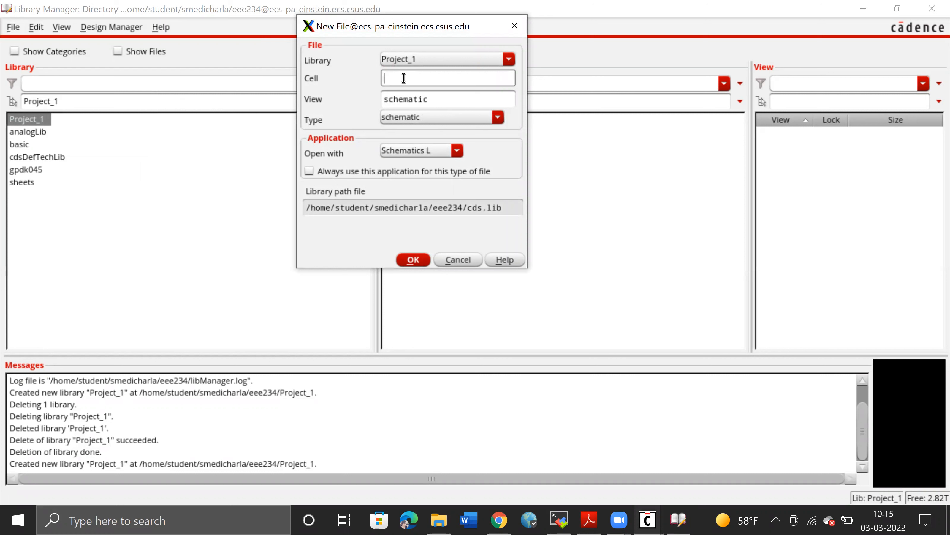
text(Inverter)
key(Return)
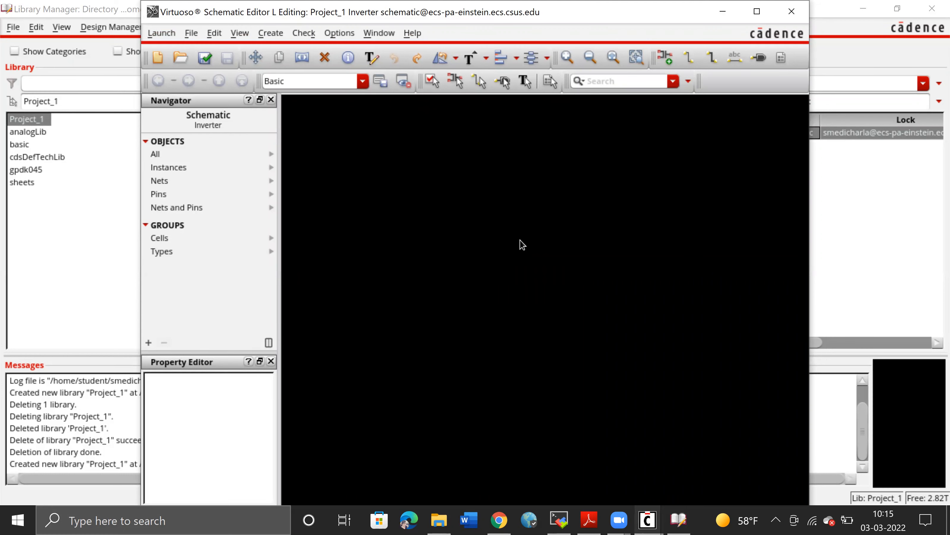
drag(231, 14, 173, 99)
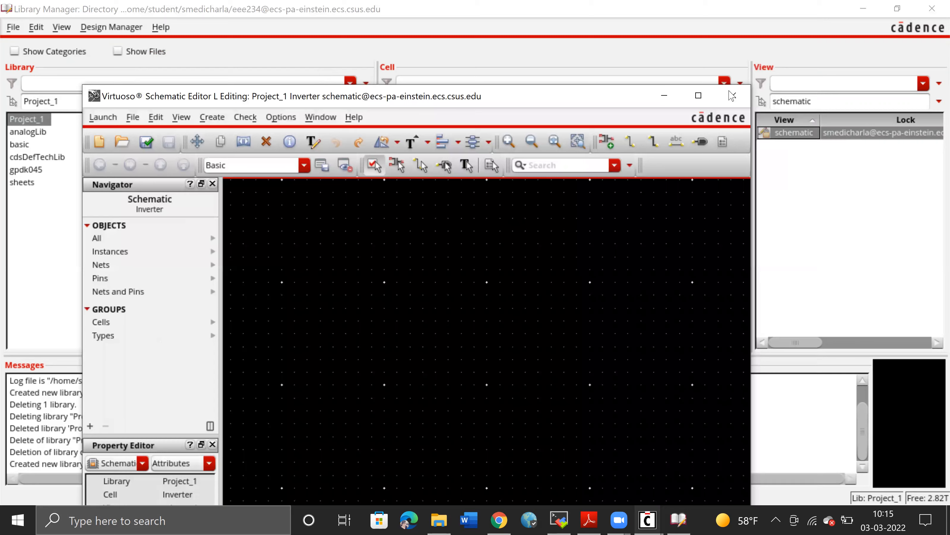
click(698, 95)
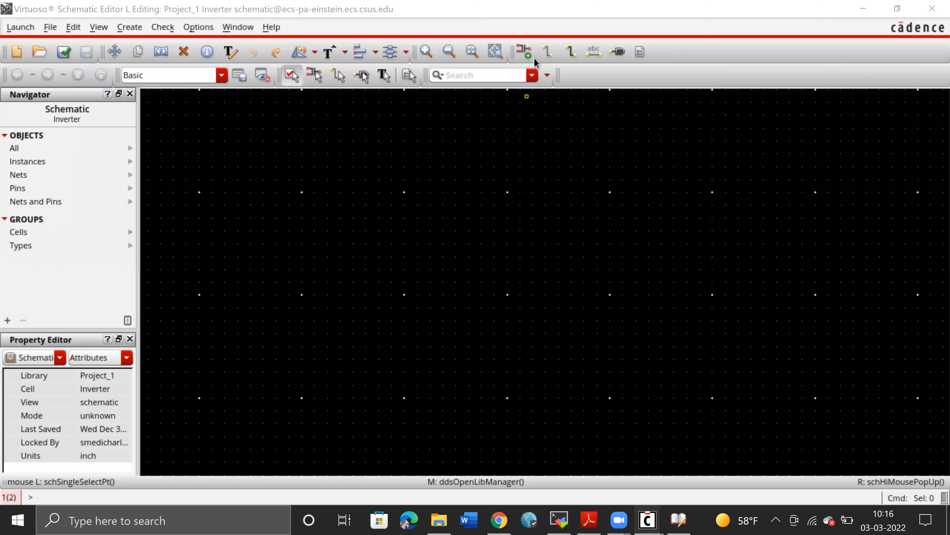
Place one nmos1v symbol instance from the gpdk045 library slightly below the middle of the empty schematic.
click(526, 49)
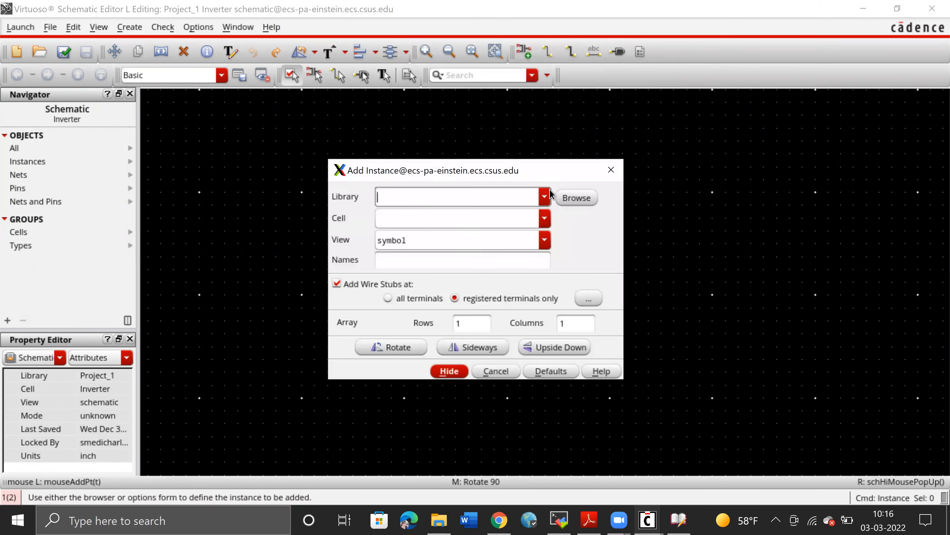
click(545, 196)
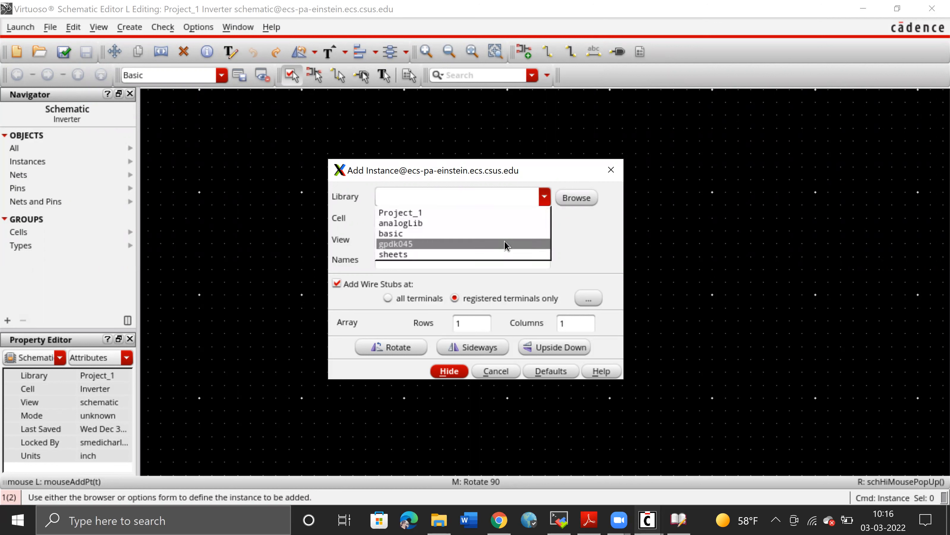
click(506, 244)
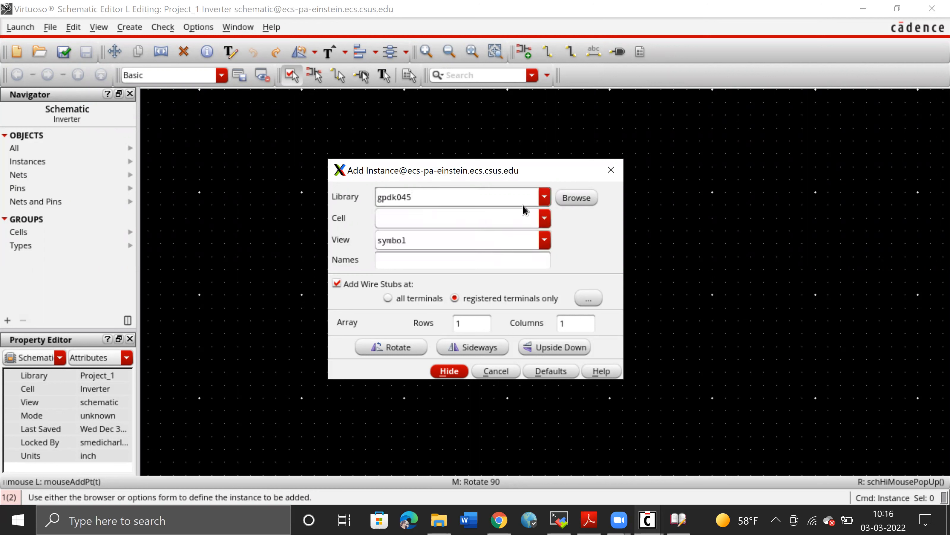
click(512, 217)
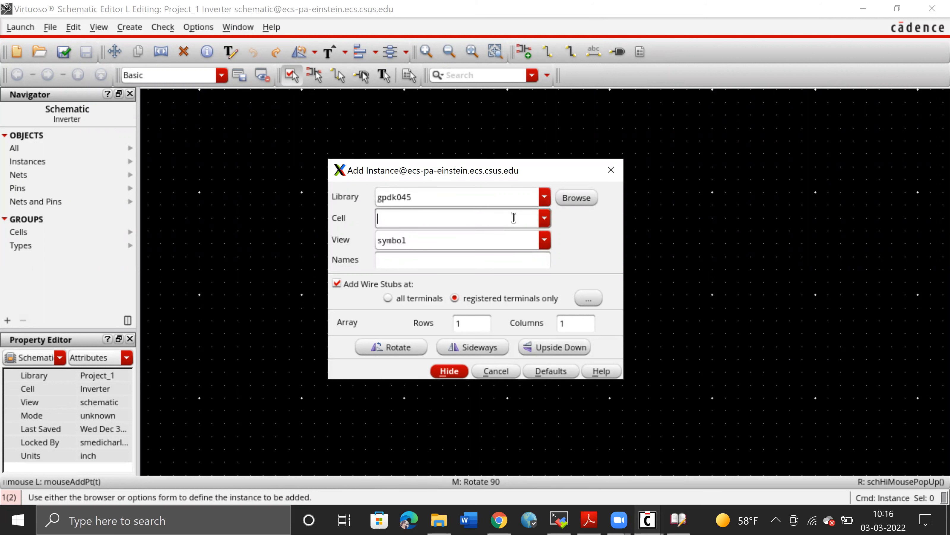
text(nmo)
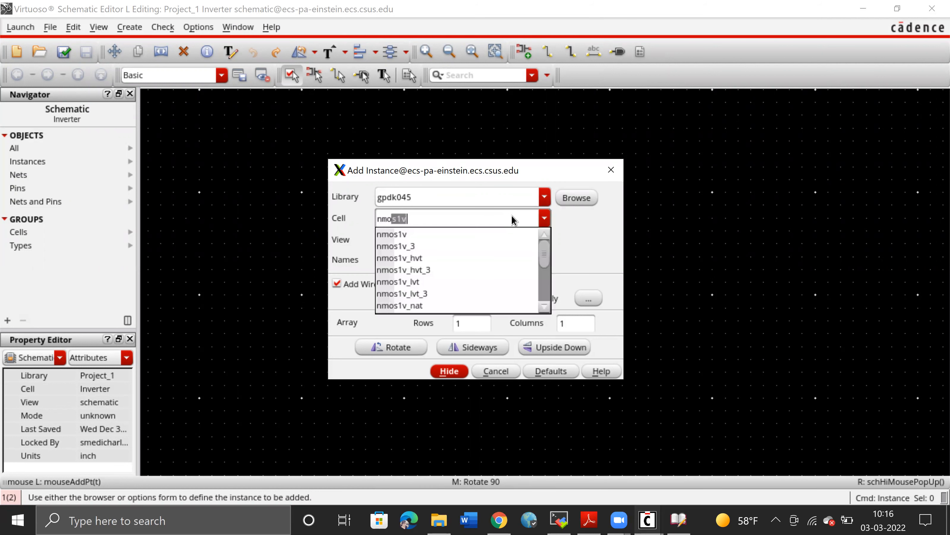
text(s)
key(Return)
click(424, 221)
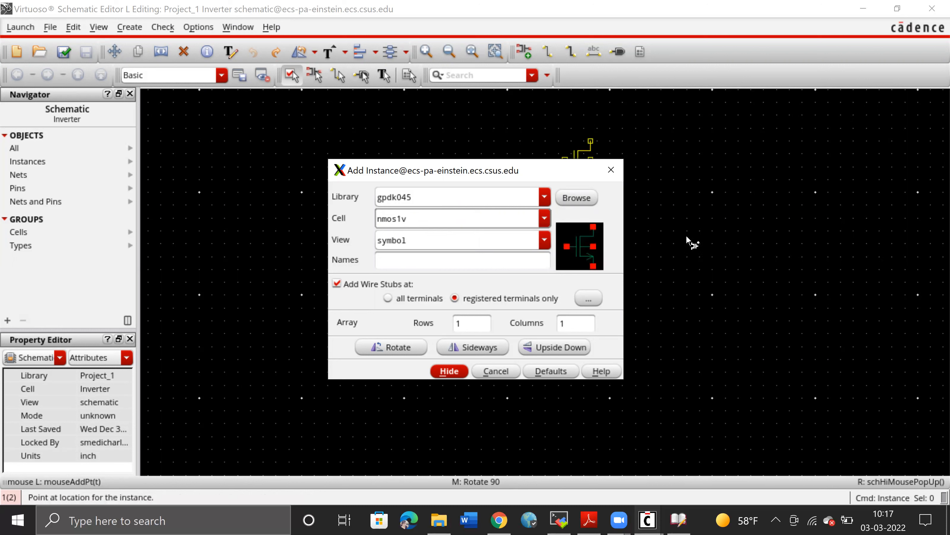
click(672, 321)
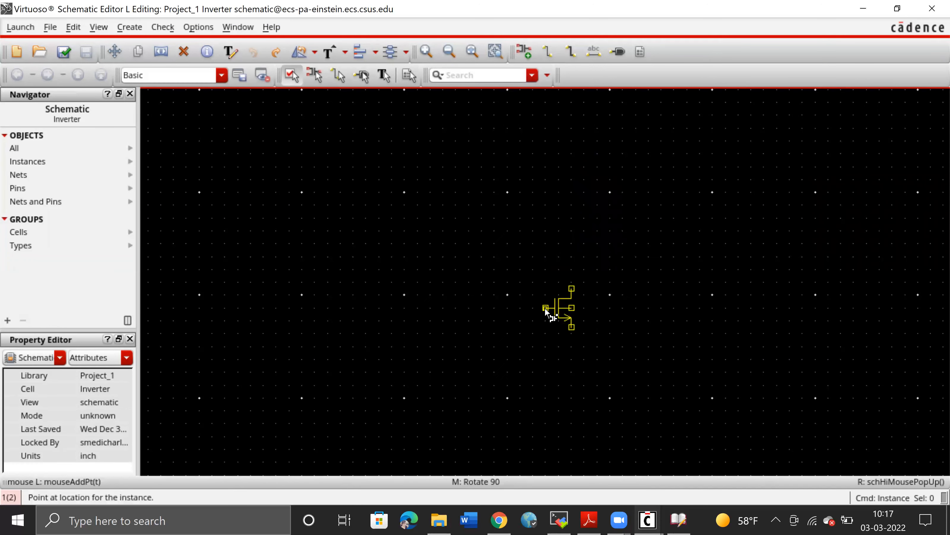
click(546, 311)
key(Escape)
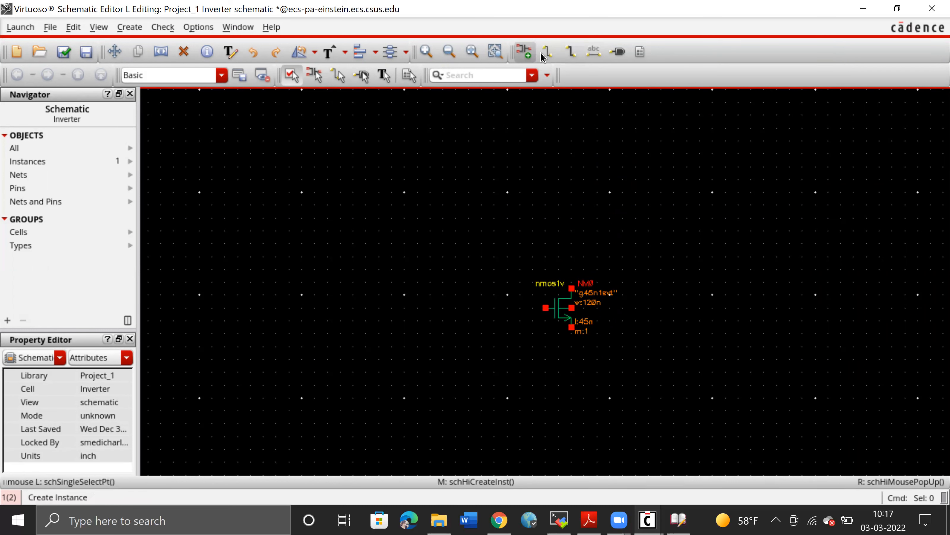
Place one pmos1v symbol instance from gpdk045 with a total width of 240n directly above the NMOS transistor.
click(525, 51)
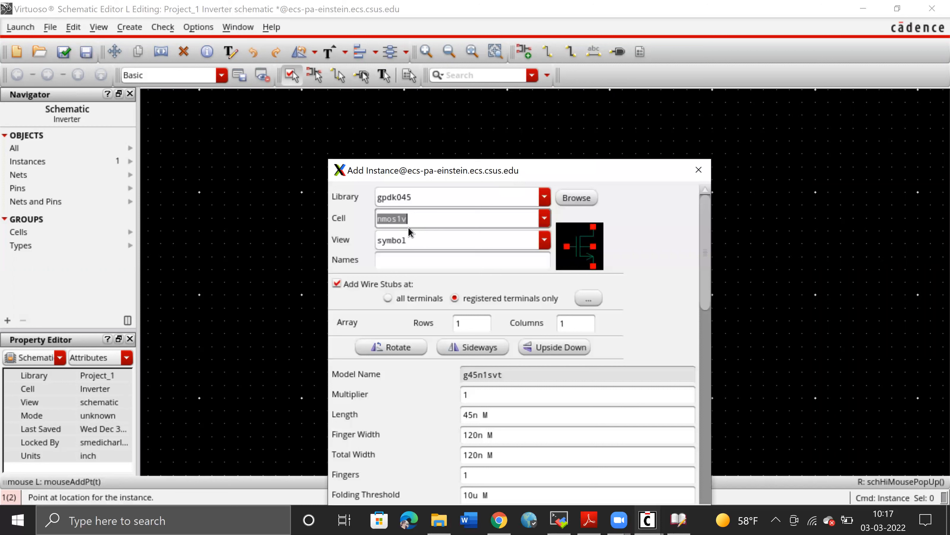
text(pmos)
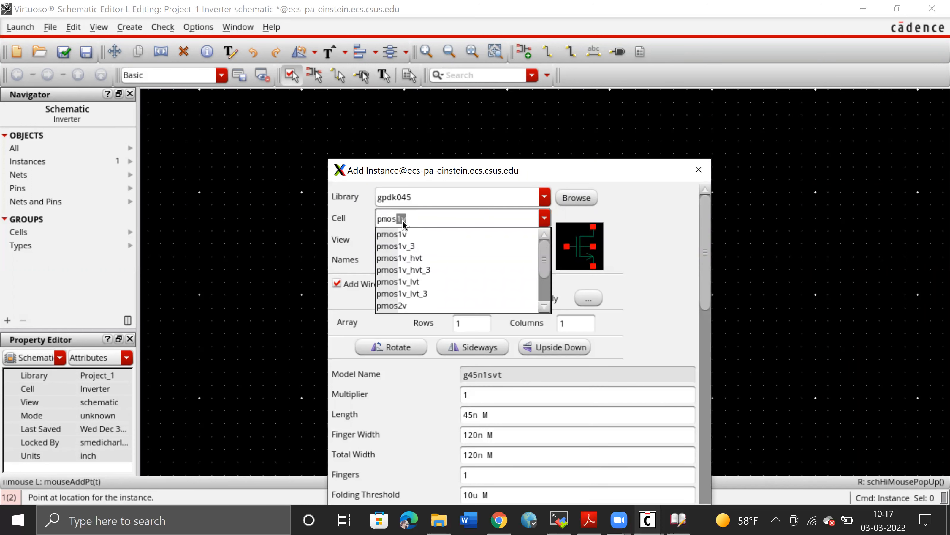
click(413, 233)
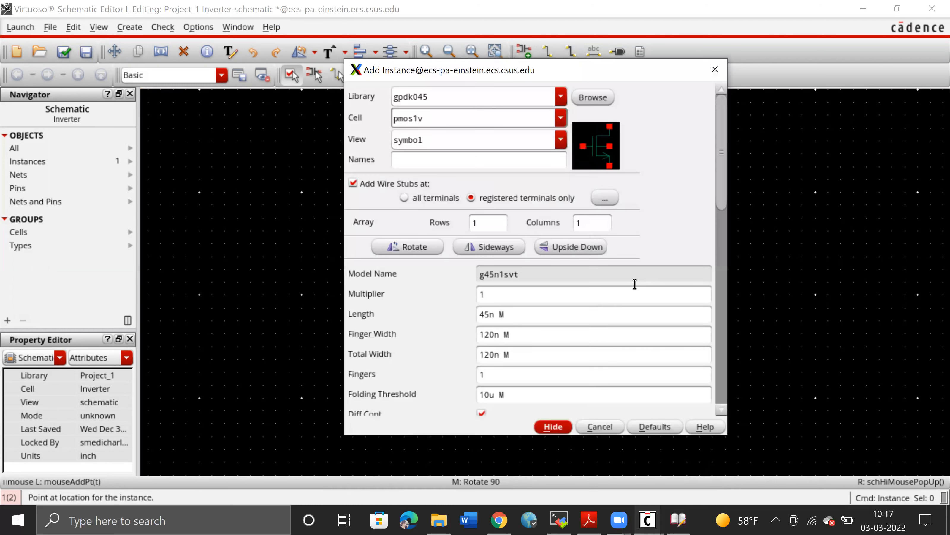
drag(719, 193, 720, 214)
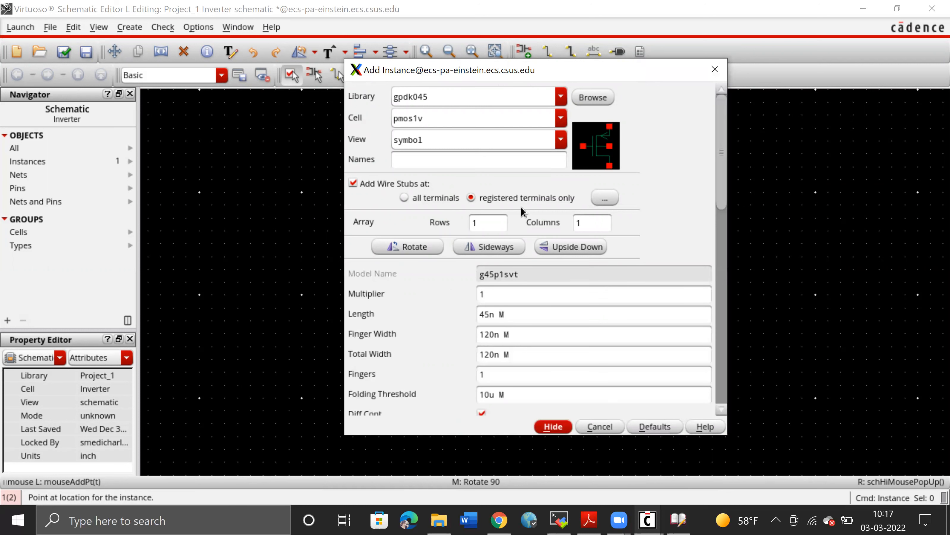
click(495, 354)
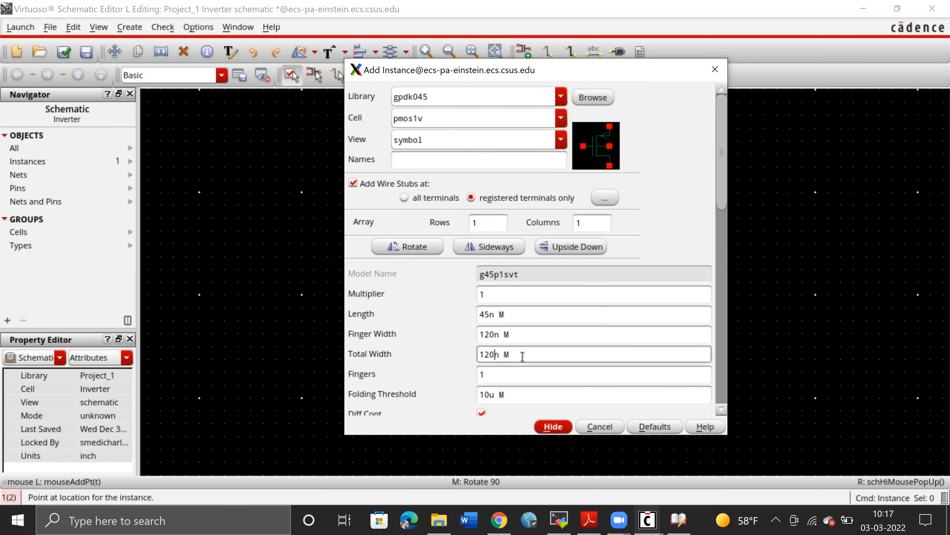
key(BackSpace)
key(BackSpace)
key(BackSpace)
text(240)
click(456, 357)
click(554, 426)
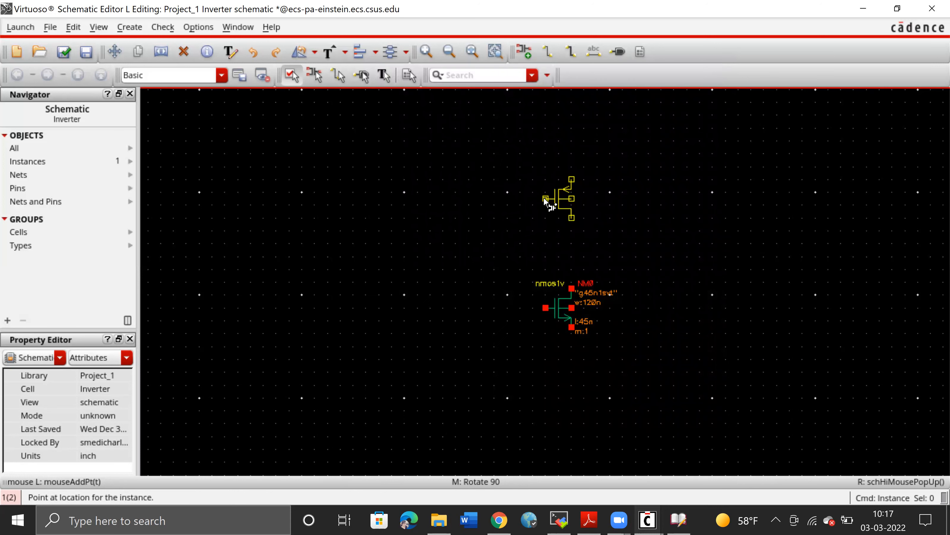
click(545, 201)
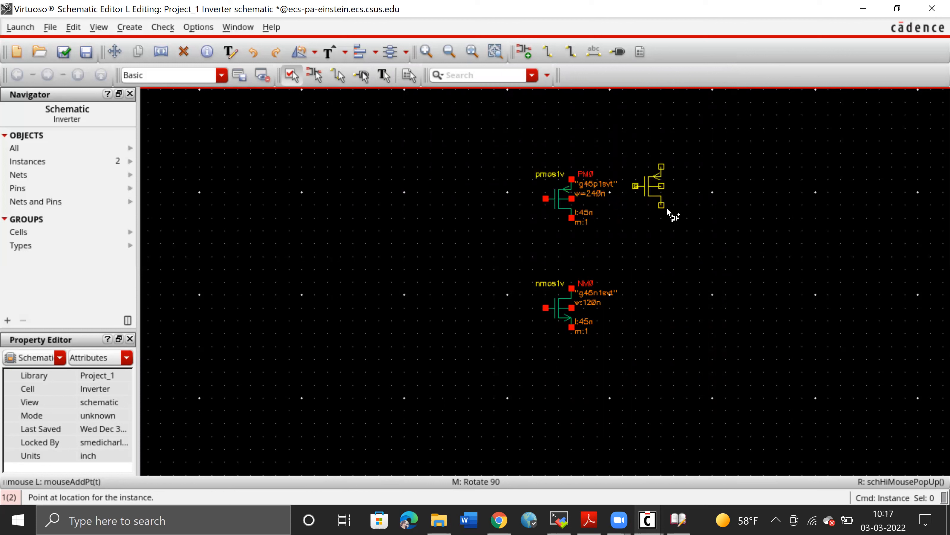
key(Escape)
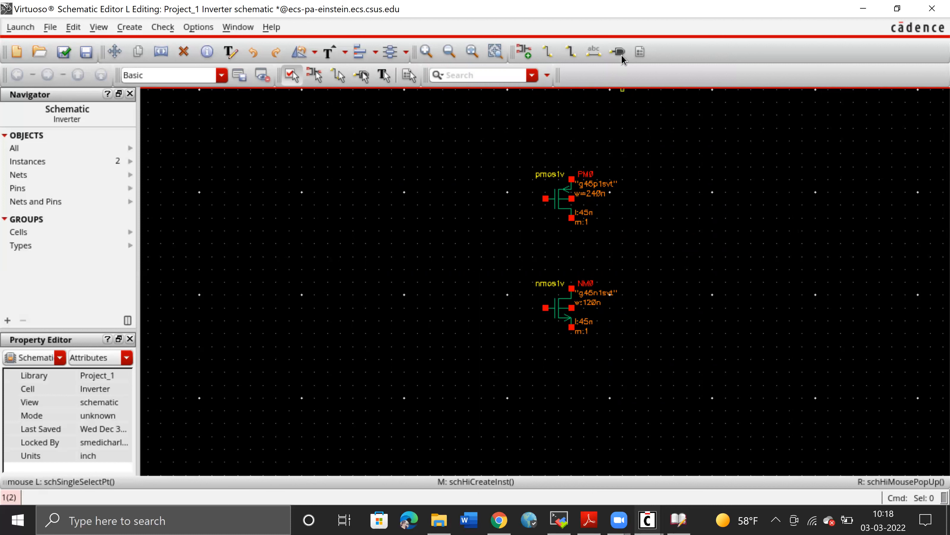
Place a gnd symbol from the analogLib library below and to the right of the NMOS transistor.
click(525, 51)
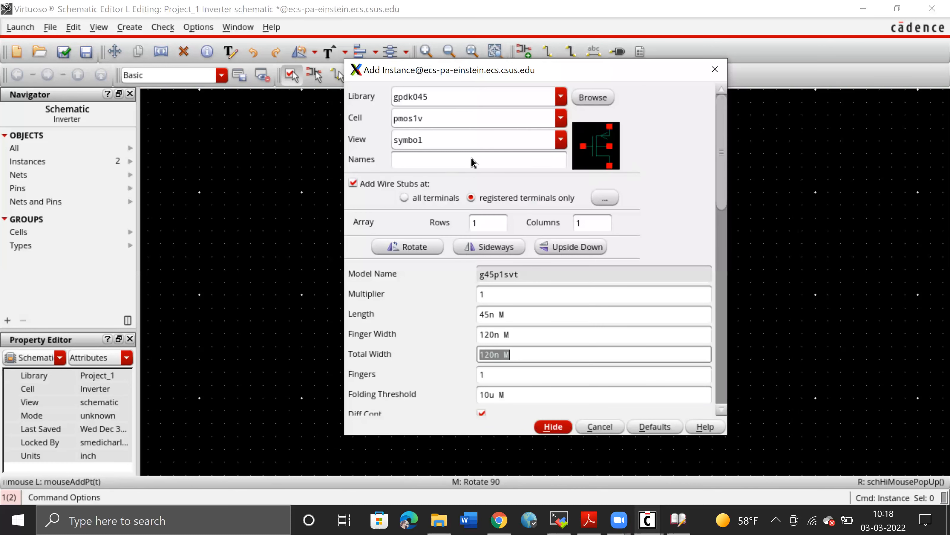
click(562, 96)
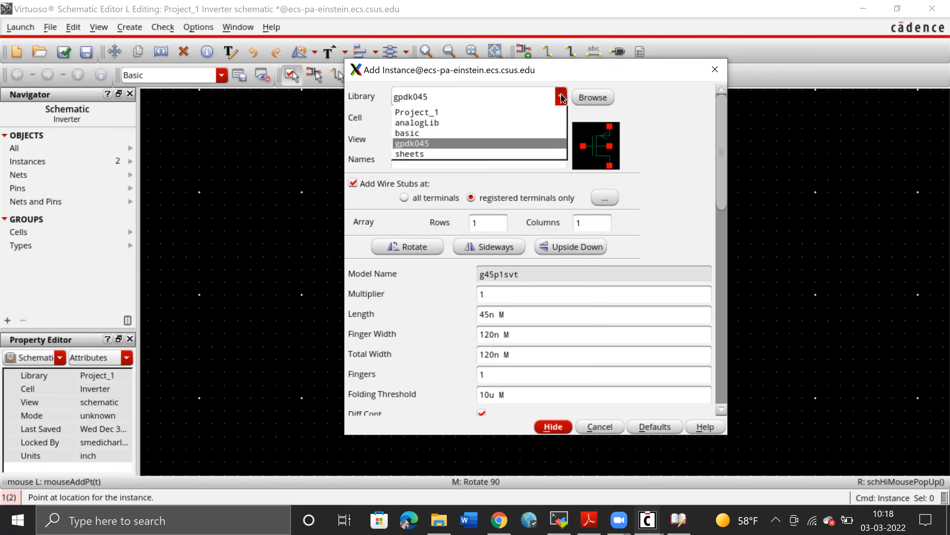
click(542, 119)
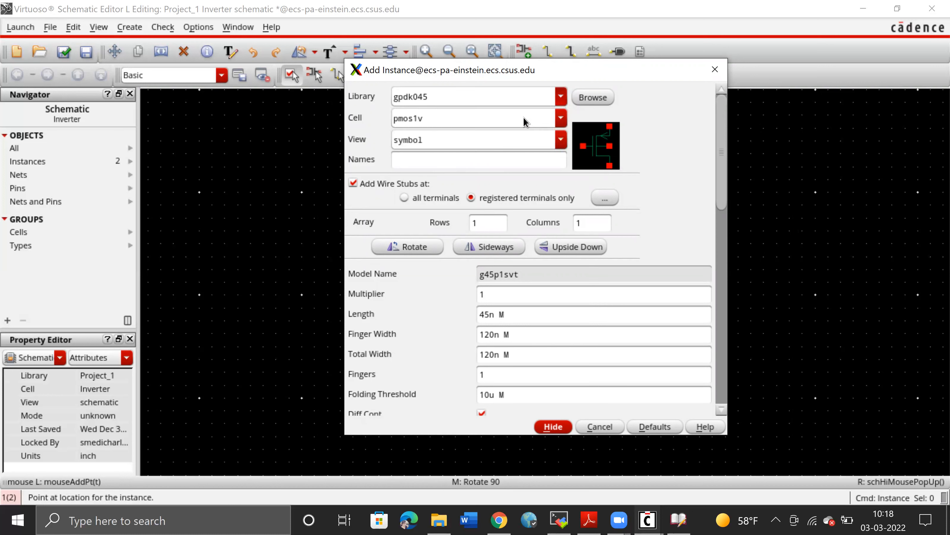
click(535, 114)
text(gnd)
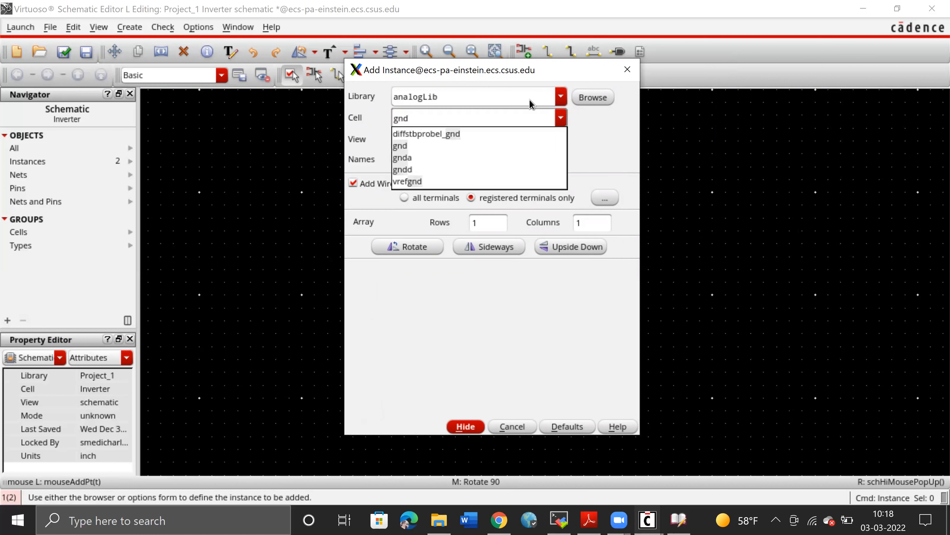
click(439, 150)
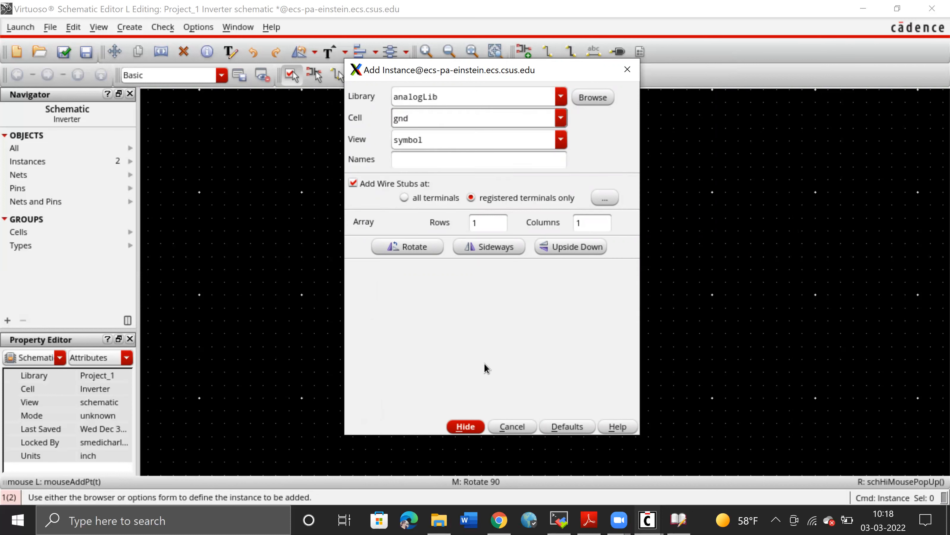
click(680, 333)
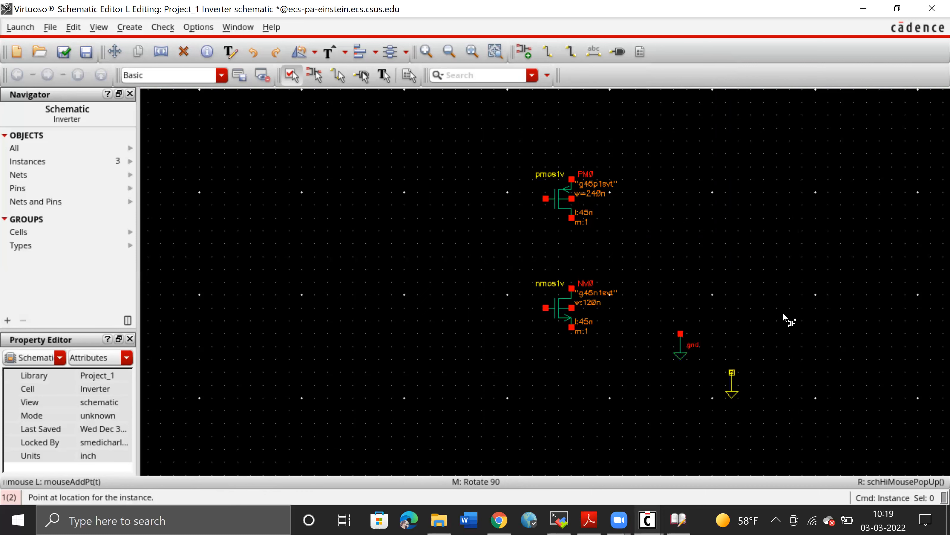
Stop placing ground symbols and move the existing gnd symbol directly below the NMOS transistor, in line with its source.
key(Escape)
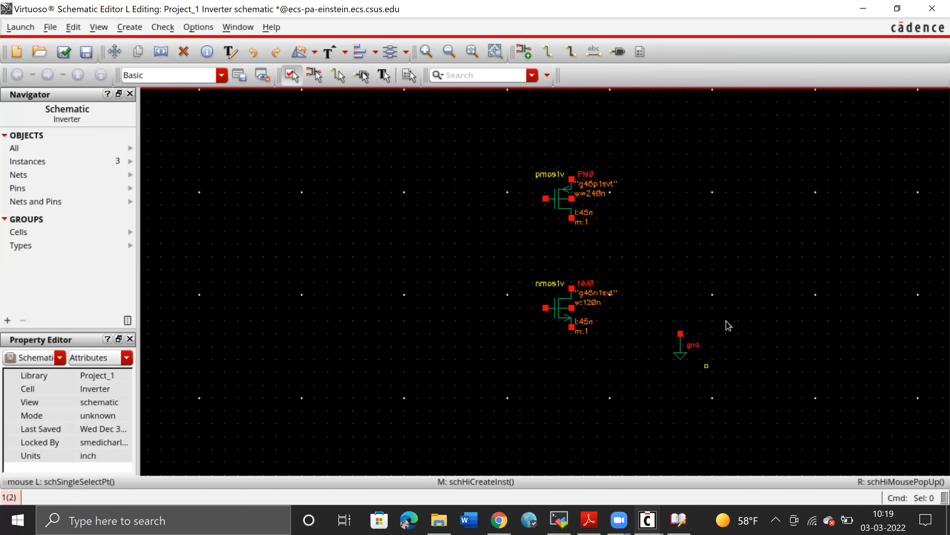
click(678, 350)
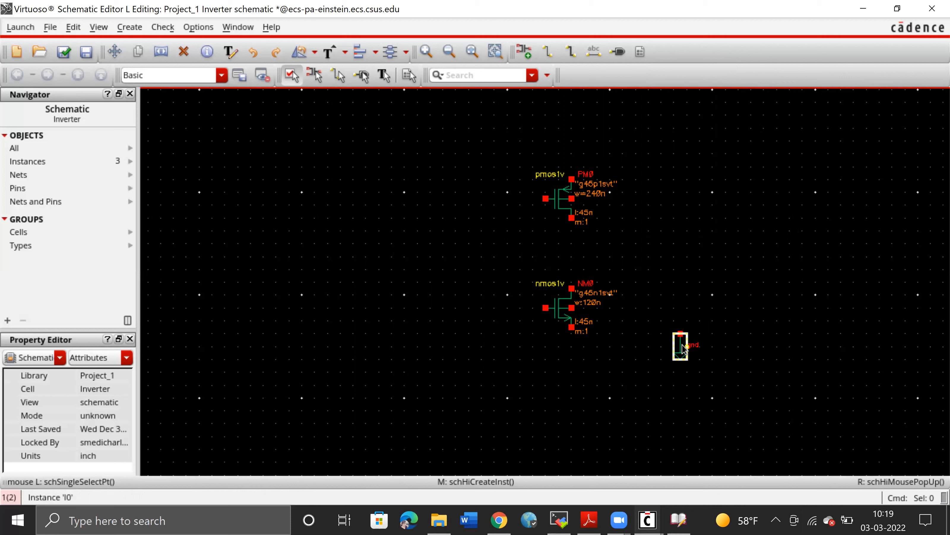
drag(678, 345, 573, 383)
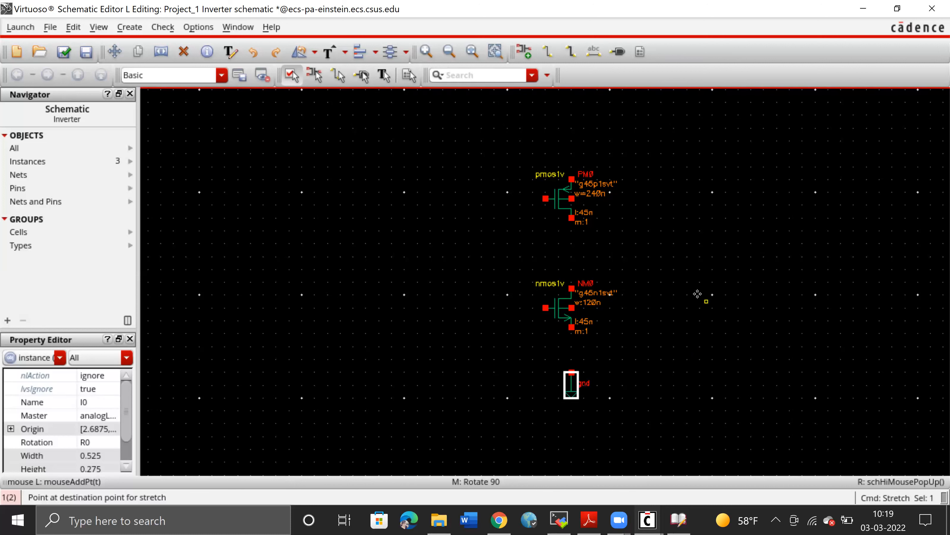
click(692, 99)
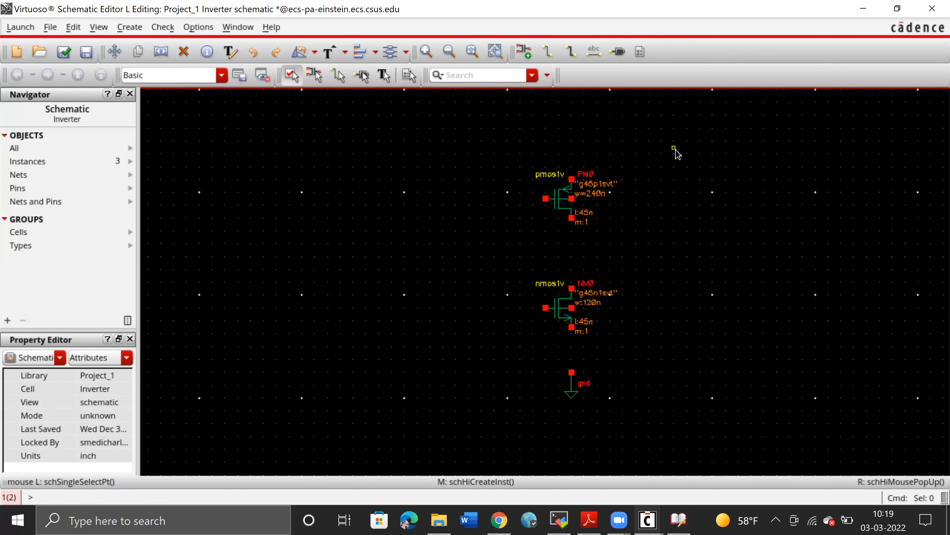
key(f)
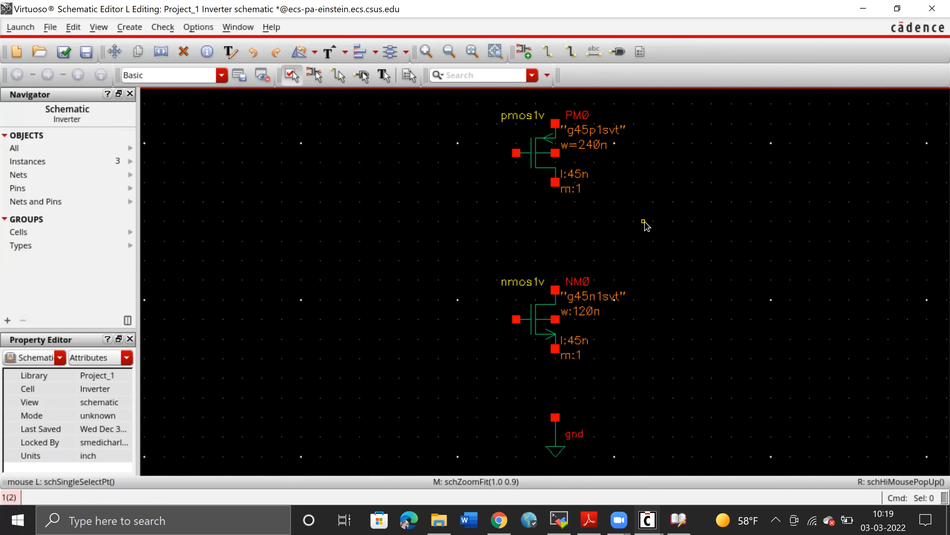
scroll(647, 225, down, 3)
scroll(647, 225, up, 3)
Place a pin named VDD with direction inputOutput and signal type signal, above and to the left of the PMOS transistor.
click(616, 52)
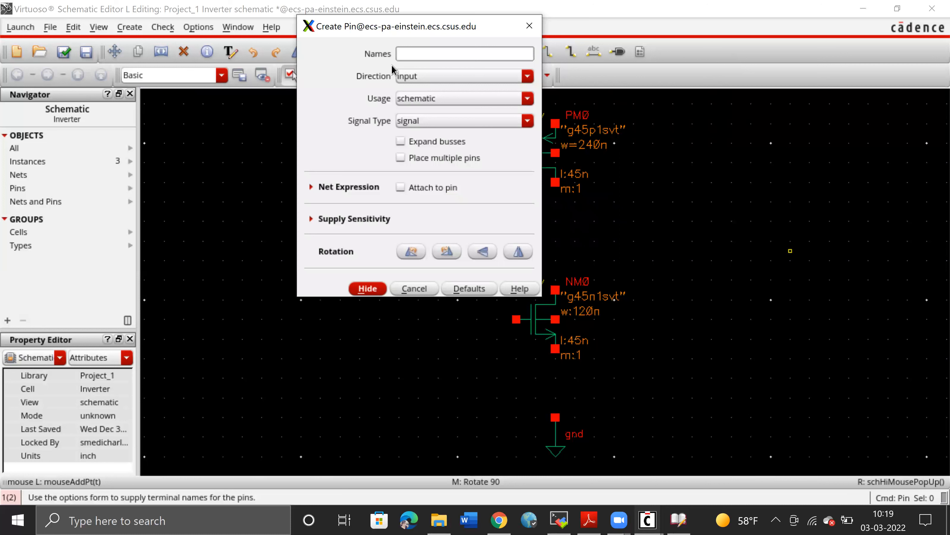
text(VDD)
click(528, 76)
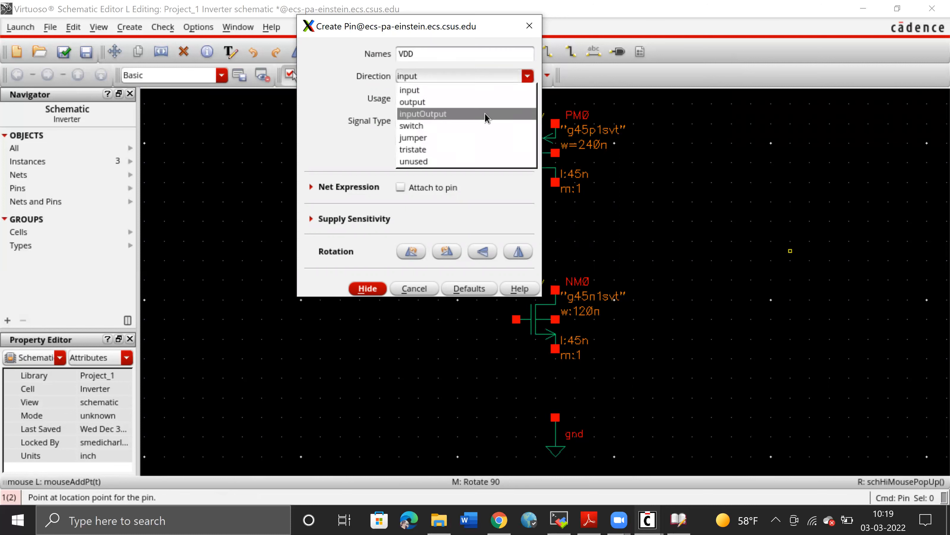
click(486, 118)
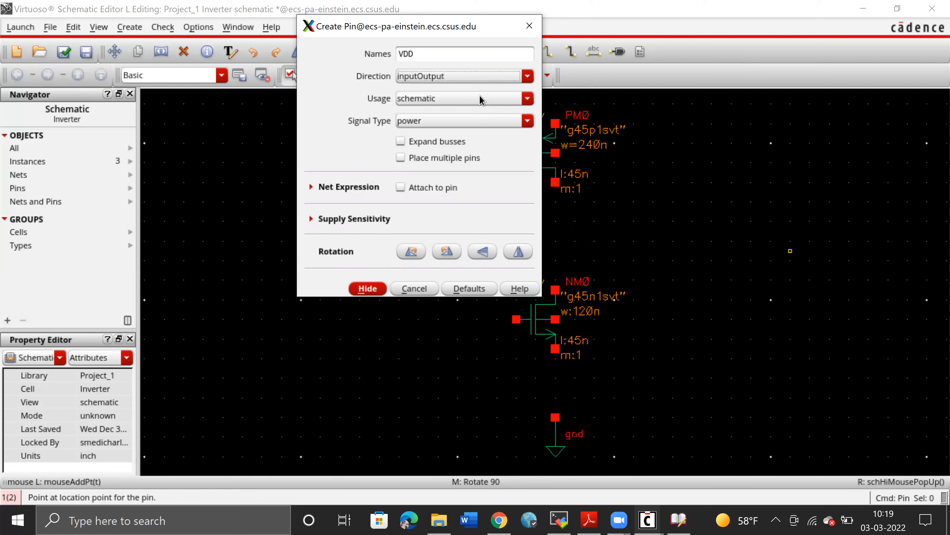
click(529, 120)
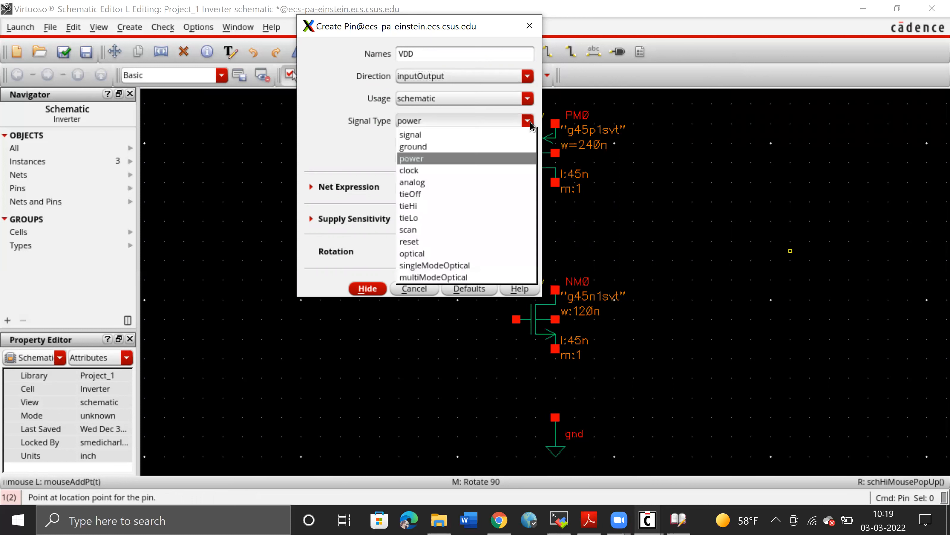
click(502, 135)
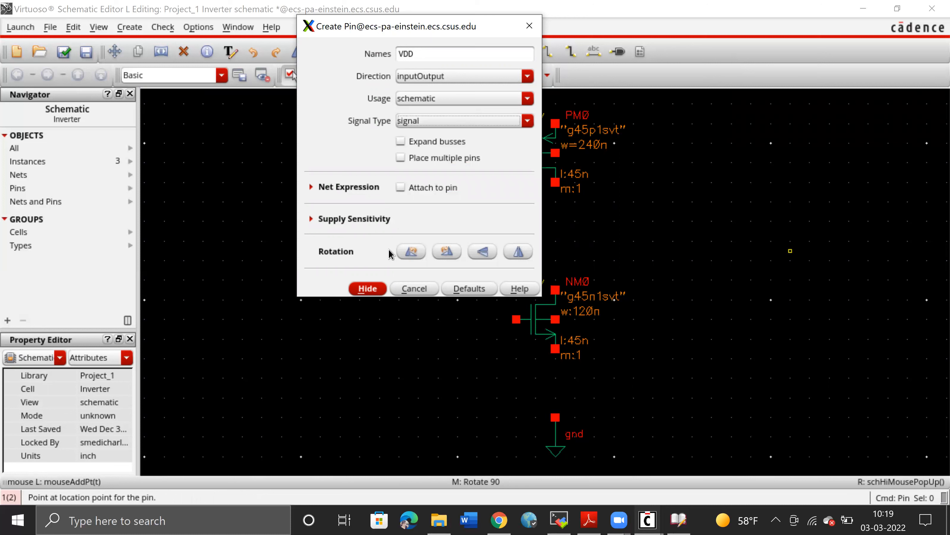
click(368, 288)
click(441, 111)
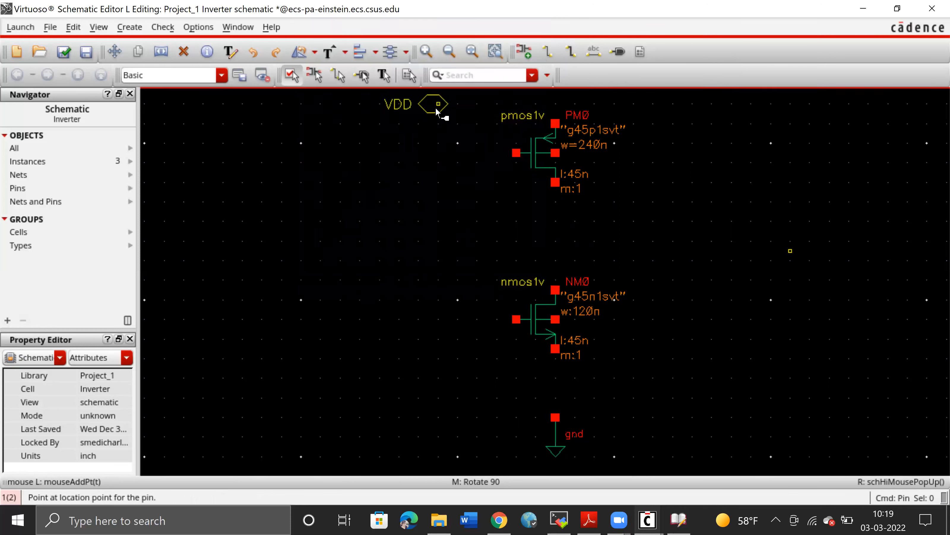
key(f)
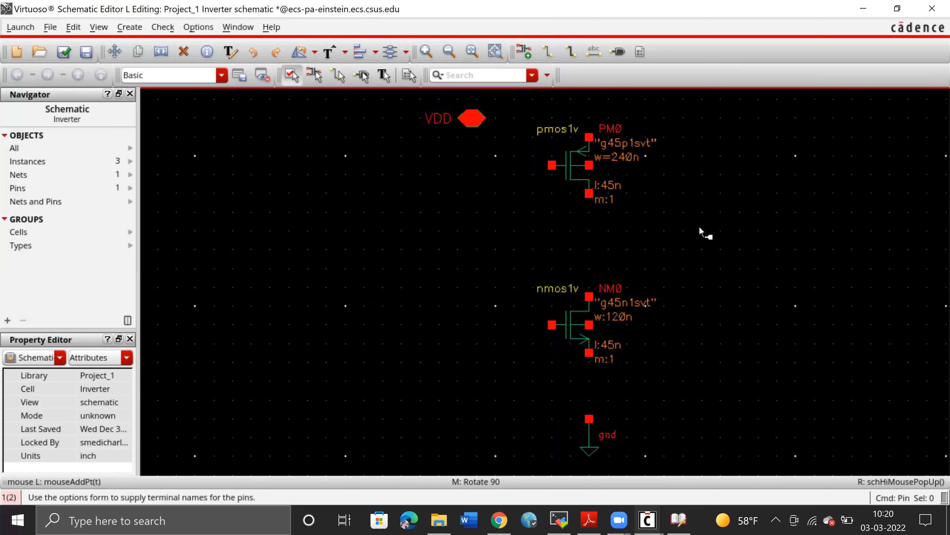
key(Escape)
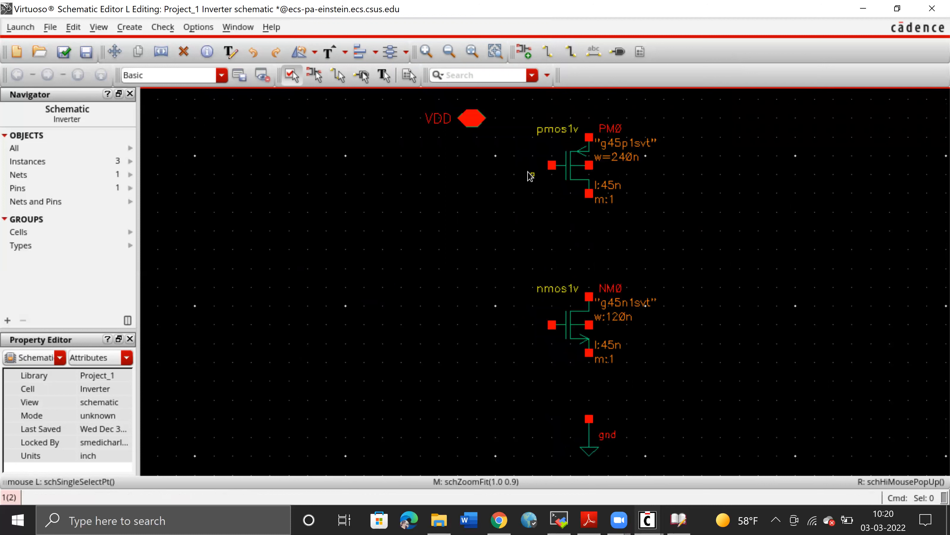
Move the VDD pin directly above the PMOS transistor, leaving a gap for a wire to its source.
drag(528, 101, 593, 90)
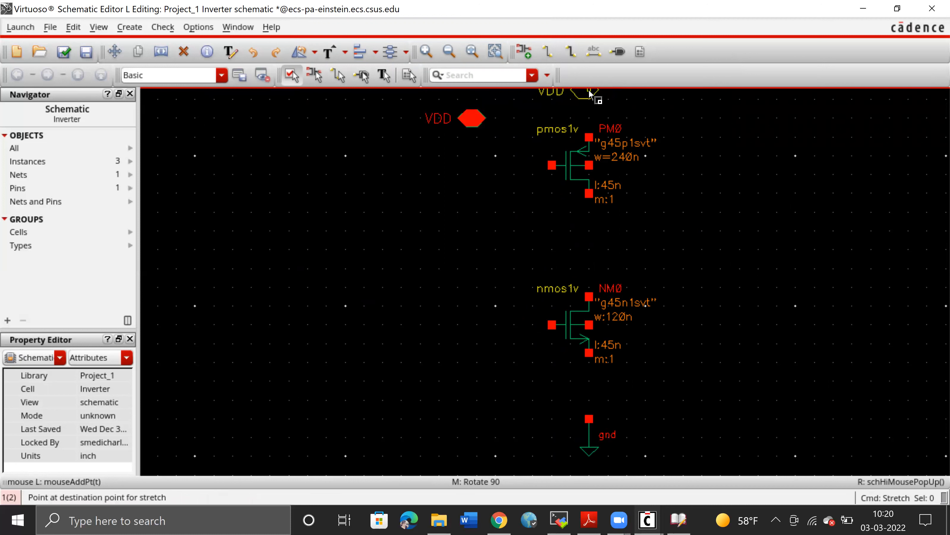
click(590, 94)
key(Escape)
key(f)
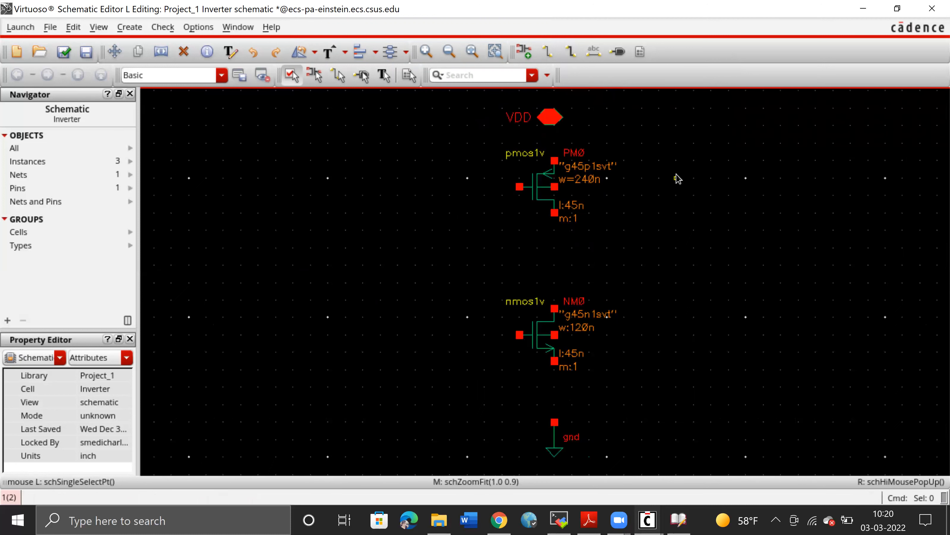
key(s)
click(554, 117)
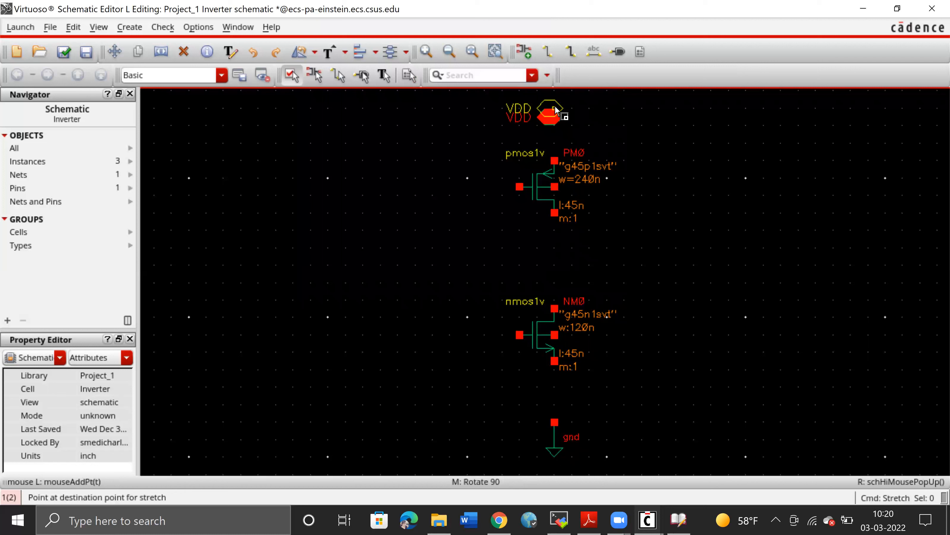
key(Escape)
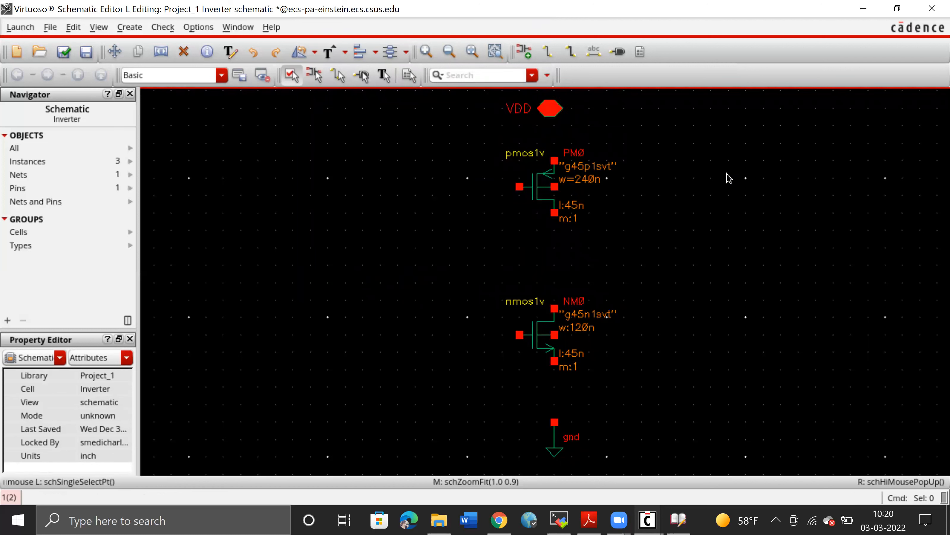
Place an input pin named Ip to the left of the transistors, at a height between the PMOS and NMOS.
click(616, 56)
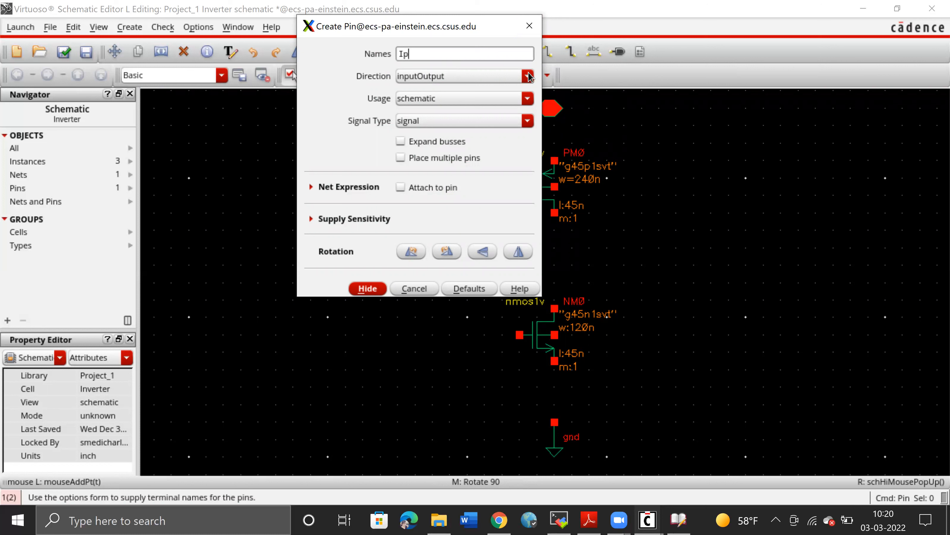
click(500, 76)
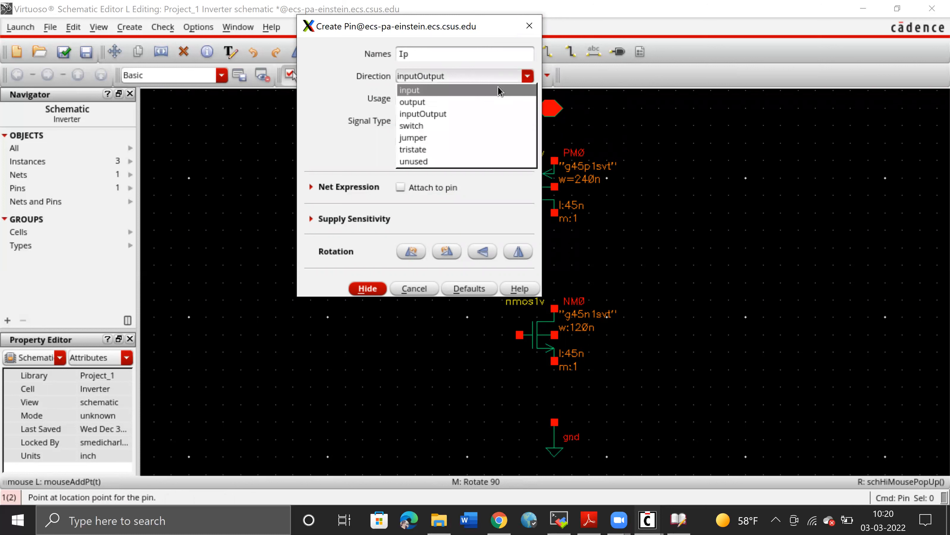
click(496, 91)
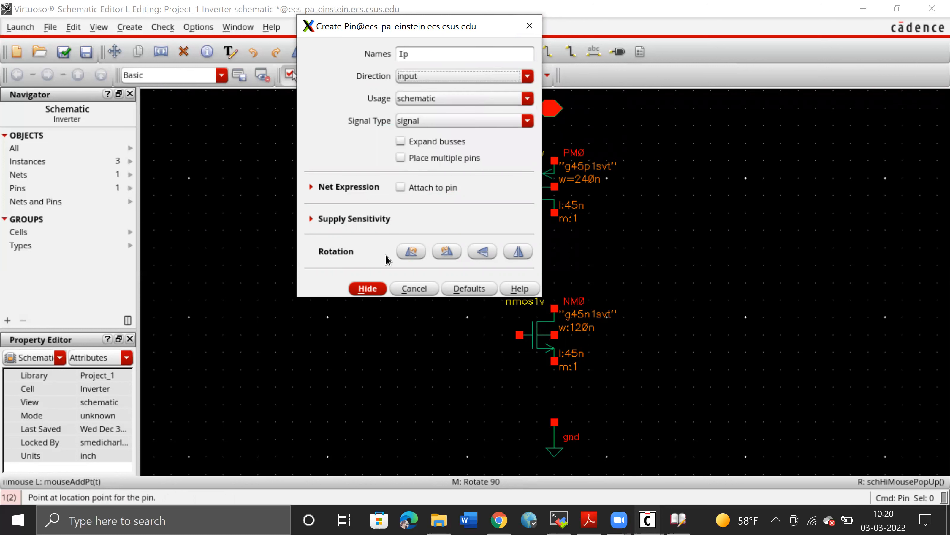
click(368, 289)
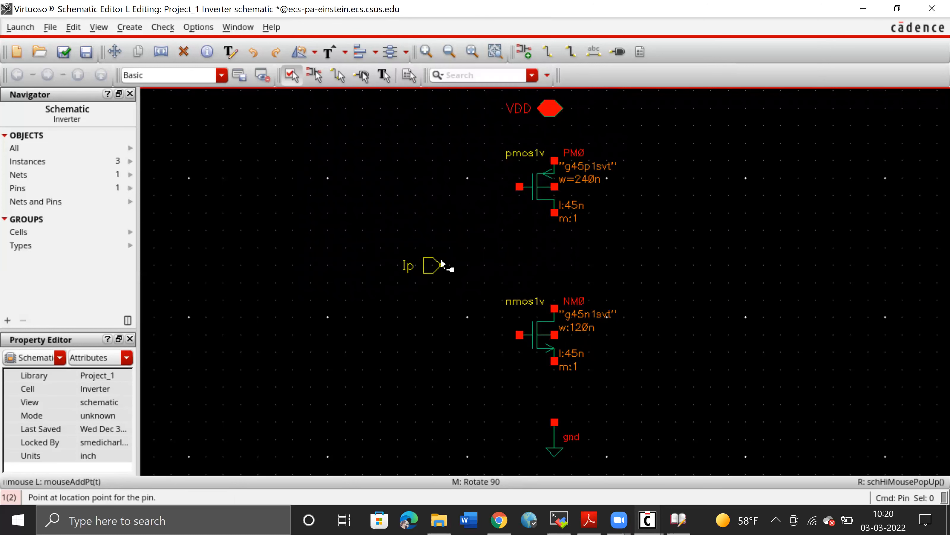
click(441, 262)
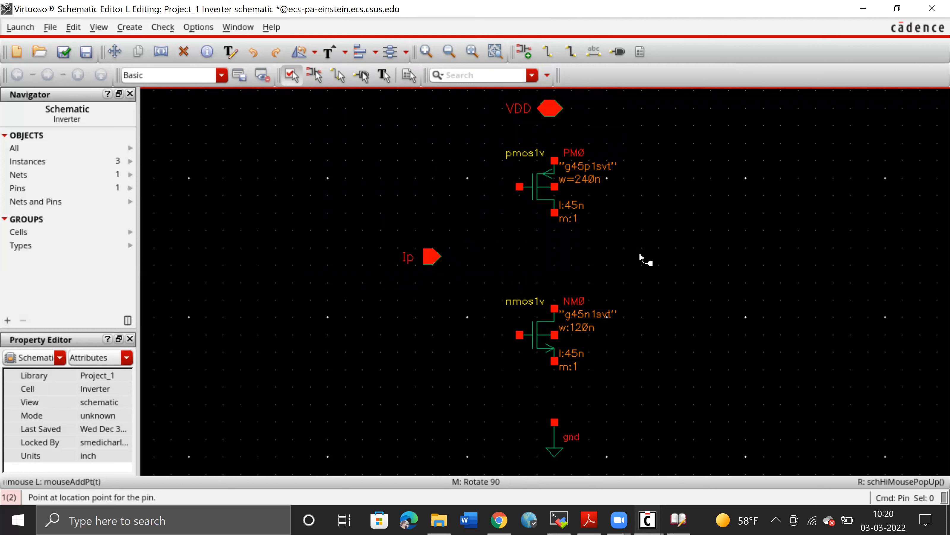
Place an output pin named Op to the right of the transistors and align it horizontally with the Ip pin.
click(617, 52)
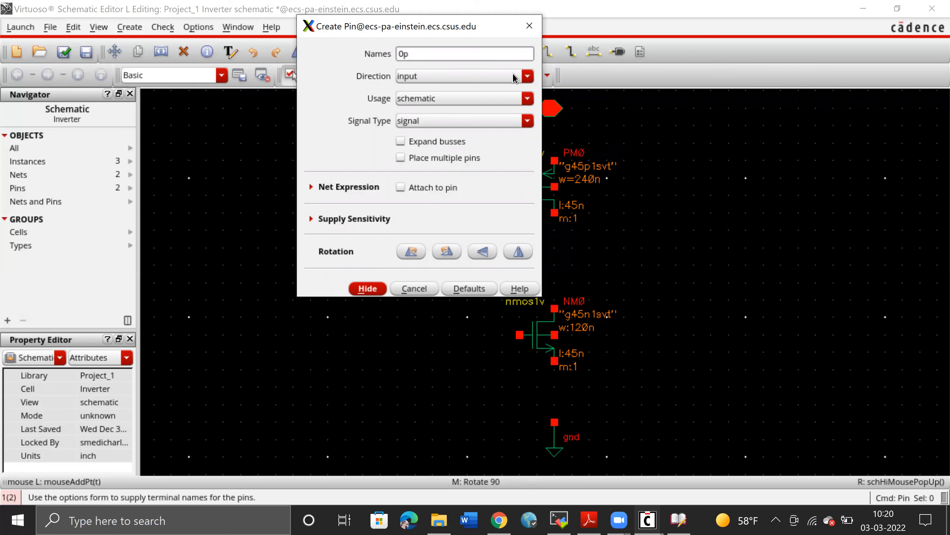
click(527, 77)
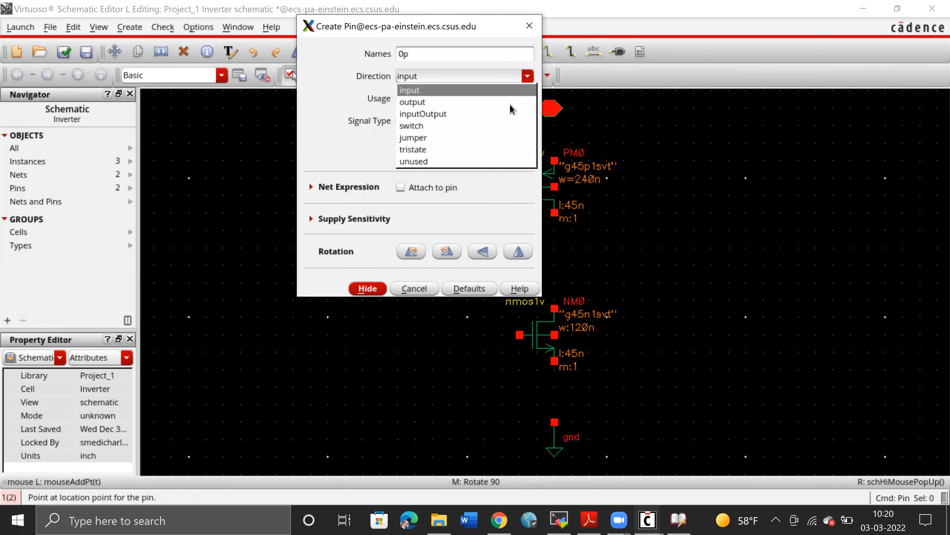
click(514, 103)
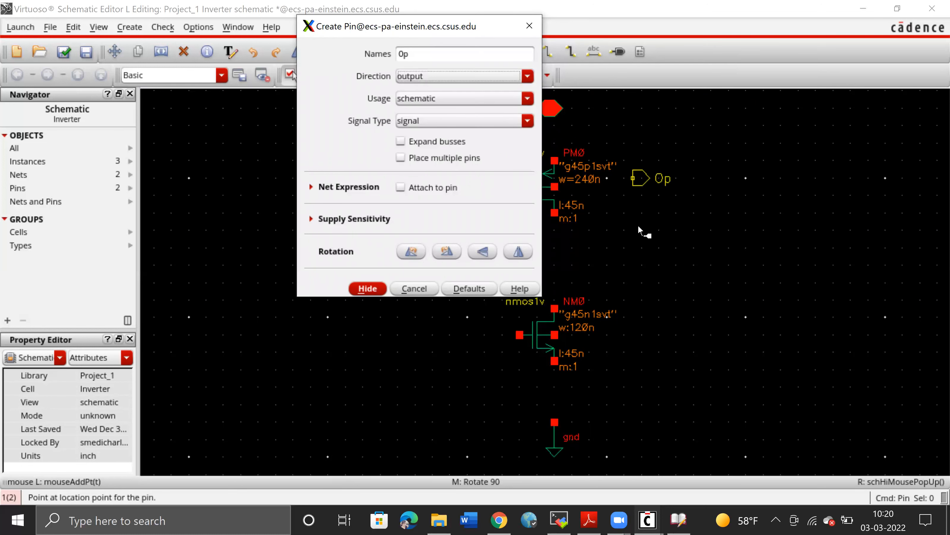
click(660, 266)
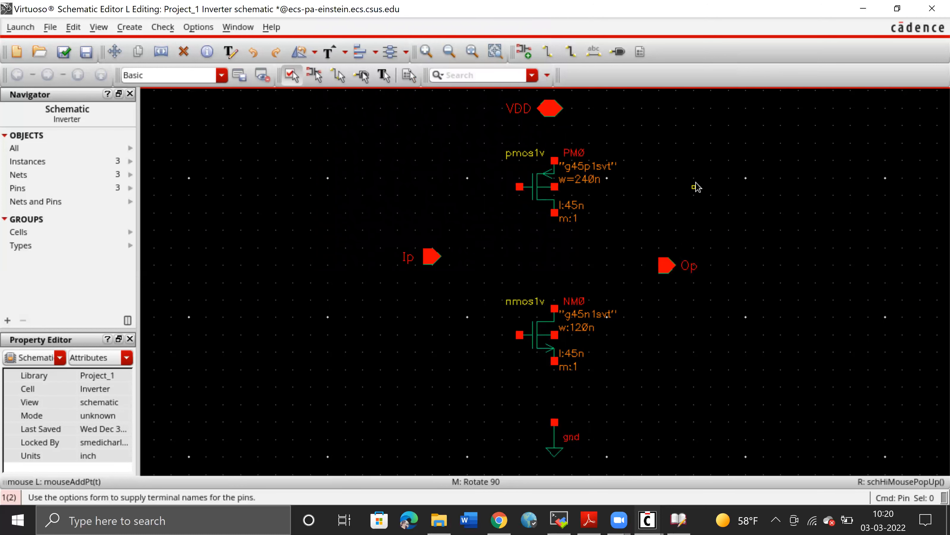
key(Escape)
drag(669, 268, 684, 258)
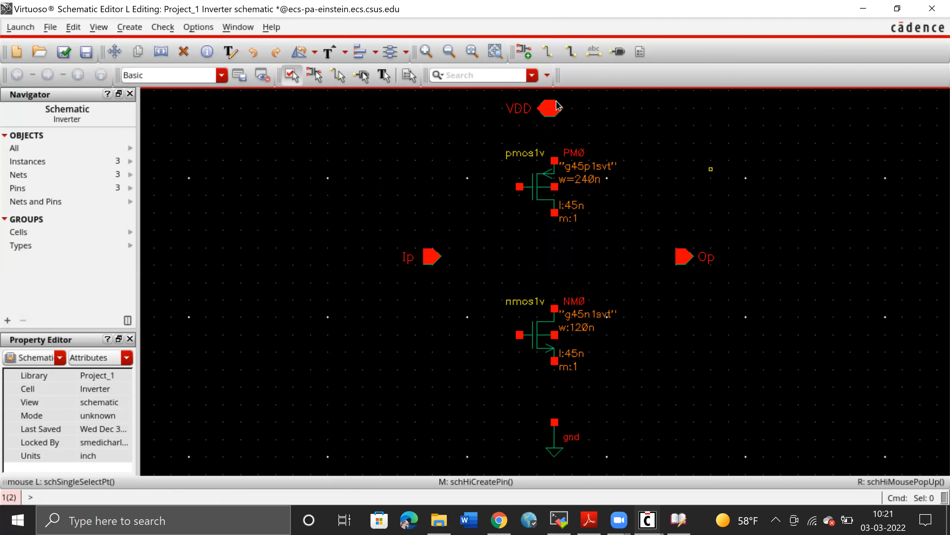
Wire the PMOS drain to the NMOS drain and the NMOS source to the gnd symbol.
key(w)
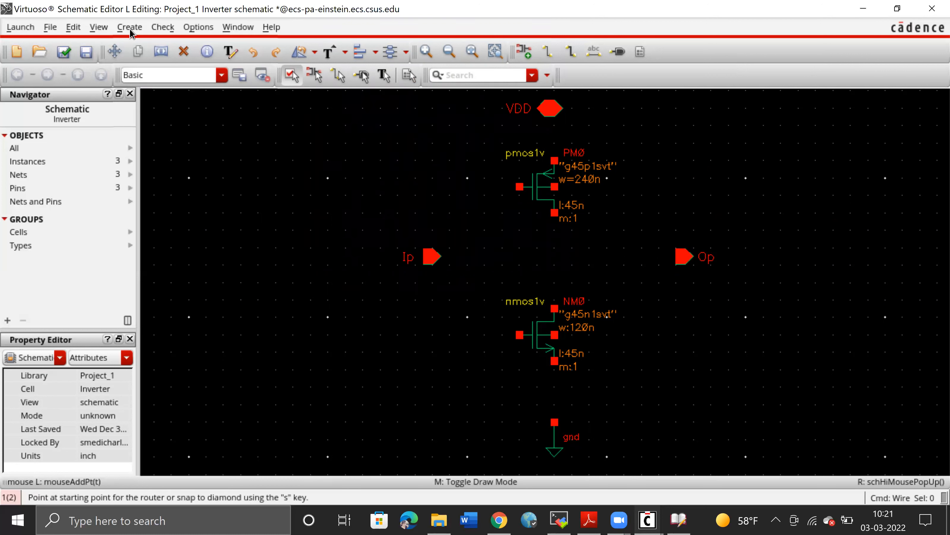
click(130, 29)
click(147, 71)
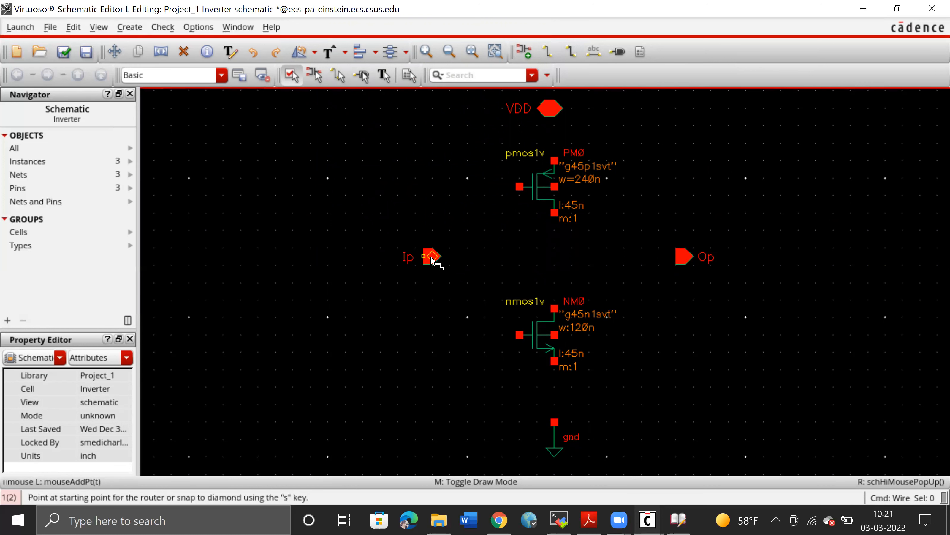
click(554, 213)
click(554, 308)
click(554, 360)
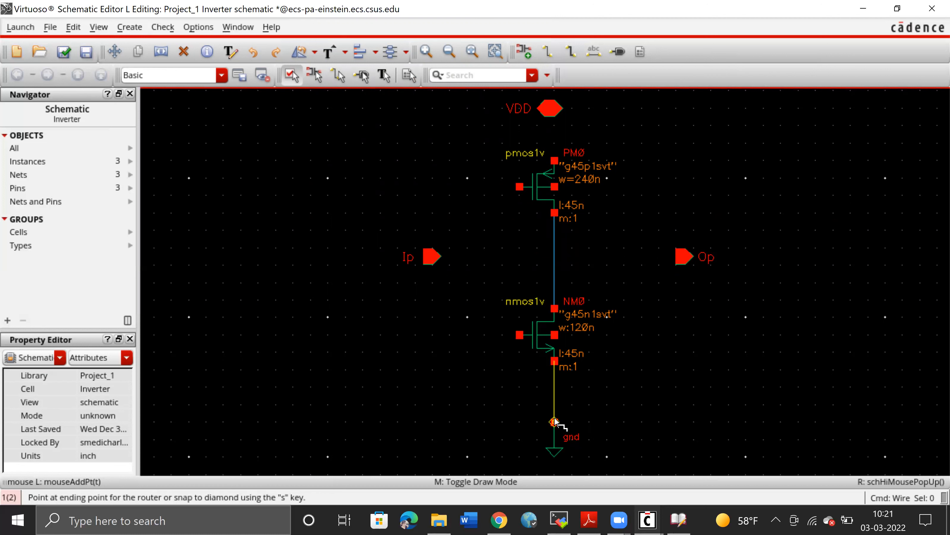
click(554, 422)
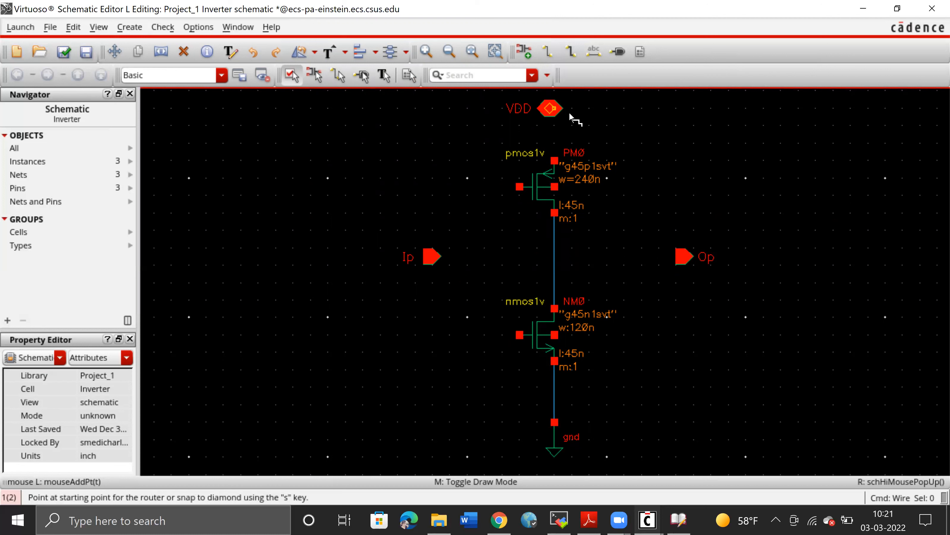
Wire the PMOS source terminal to the VDD pin above it.
click(549, 108)
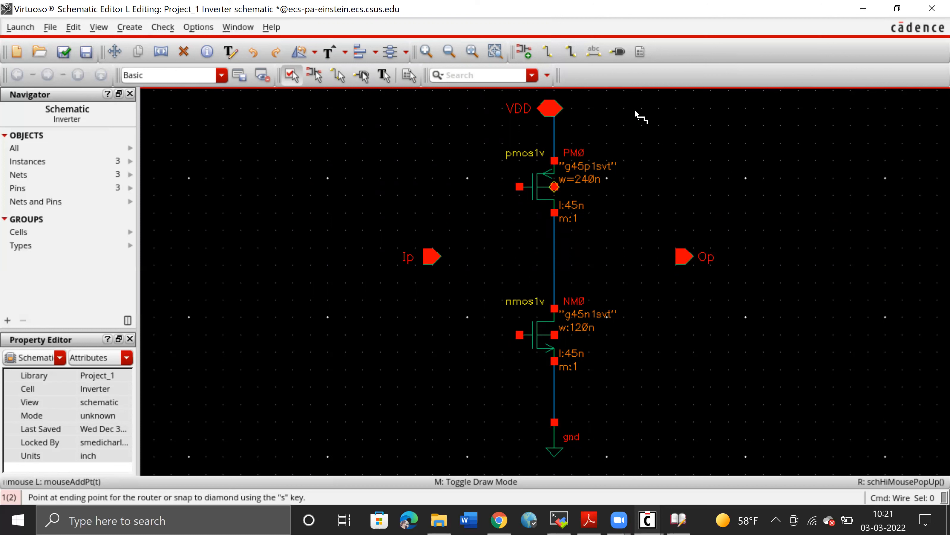
key(Escape)
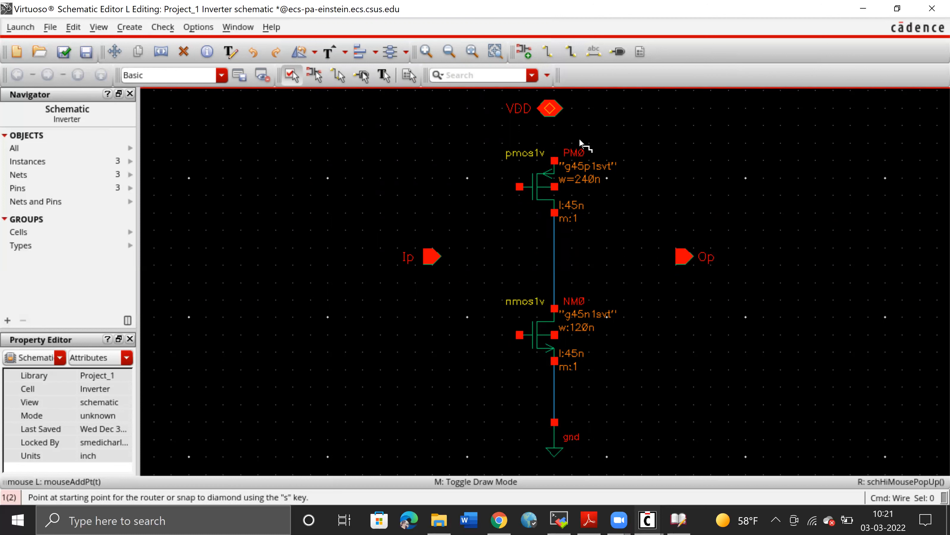
click(554, 161)
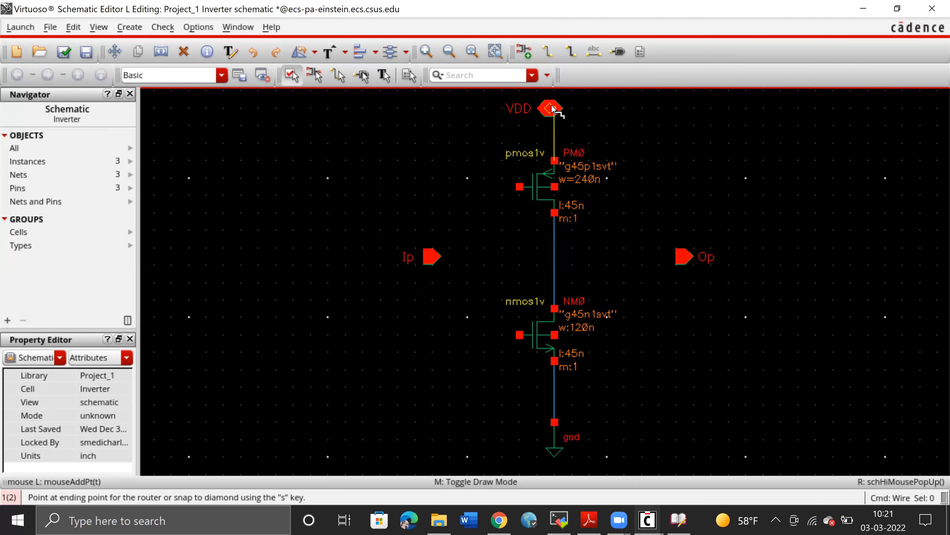
click(552, 108)
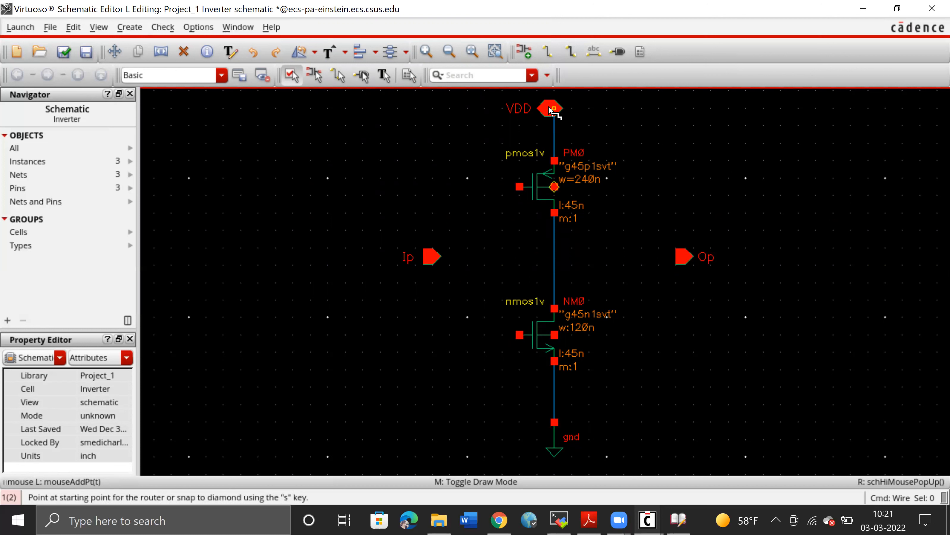
click(441, 256)
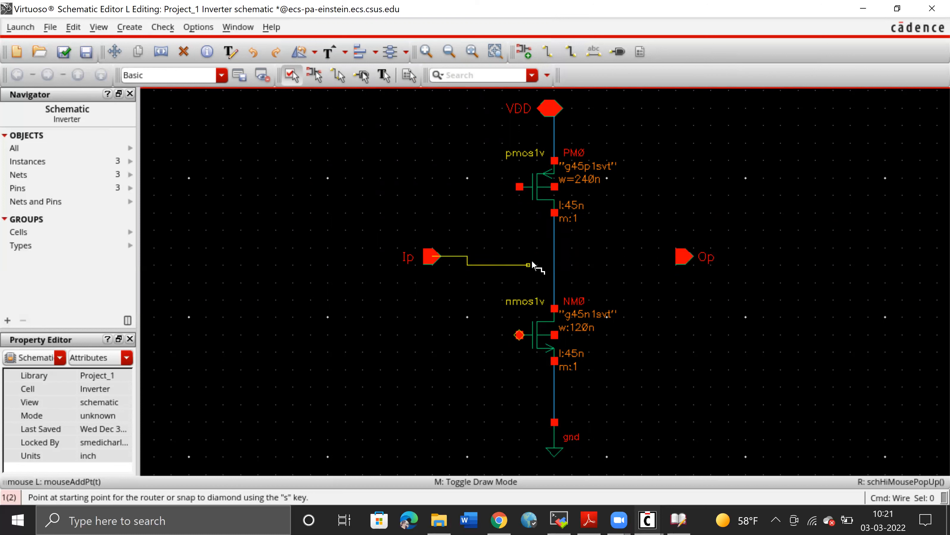
click(554, 258)
key(u)
Wire the PMOS and NMOS gates together to the Ip pin, and the Op pin to the wire joining the drains.
click(476, 187)
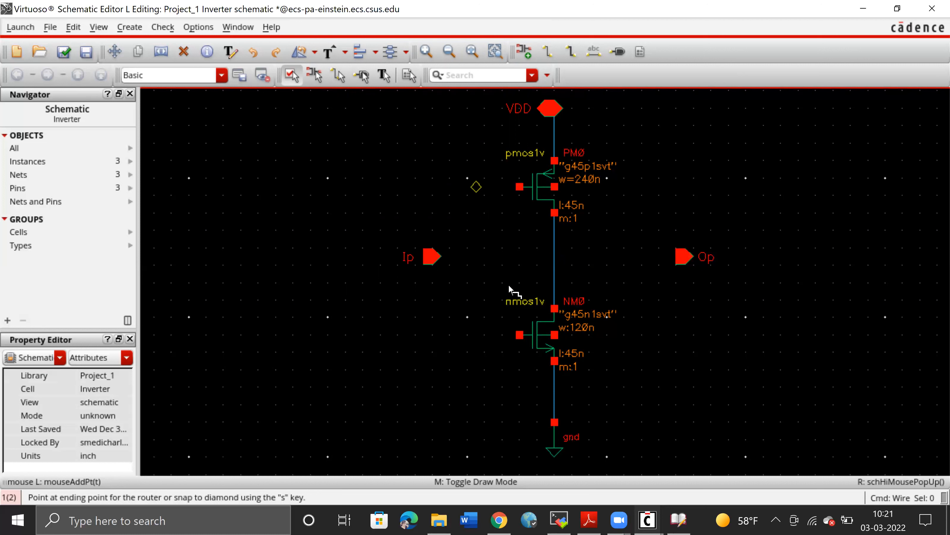
click(520, 335)
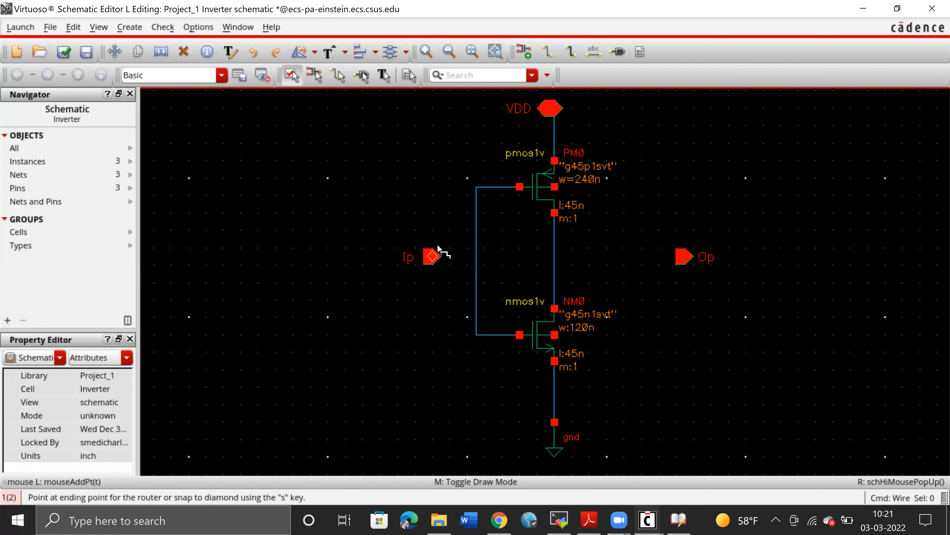
click(433, 257)
click(476, 256)
click(682, 257)
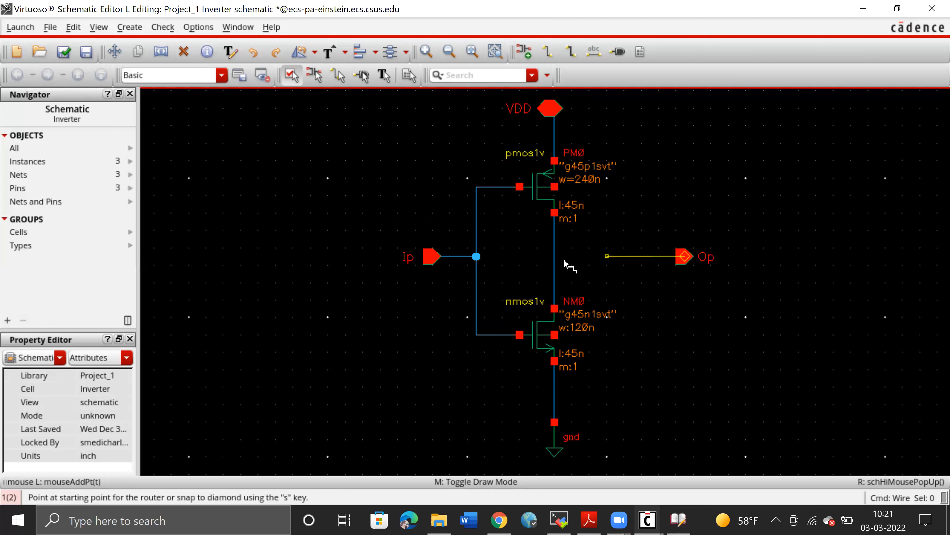
click(554, 261)
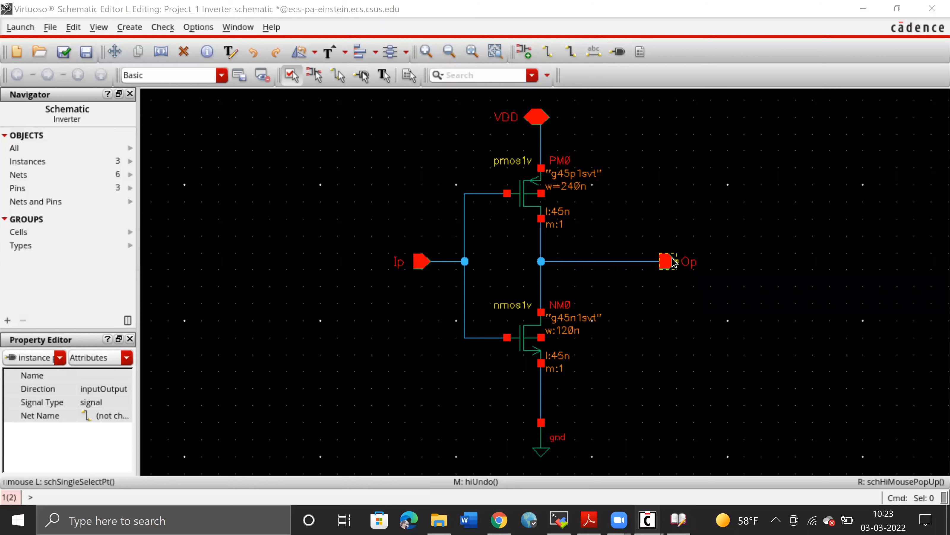
Move the Op pin and the gnd symbol closer to the transistors, keeping their wires attached.
drag(670, 259, 605, 253)
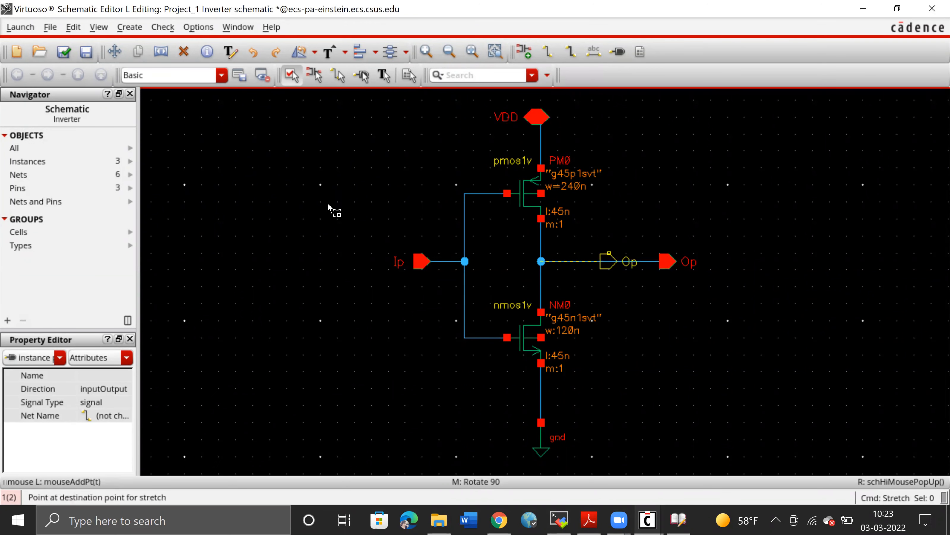
drag(541, 420, 541, 417)
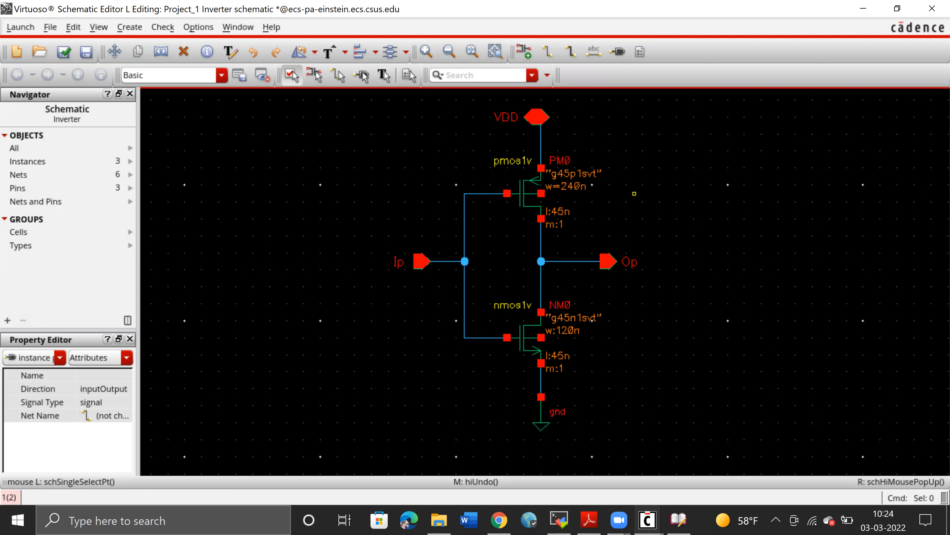
Wire the PMOS body terminal to the VDD wire and the NMOS body terminal to the wire between its source and gnd.
key(w)
click(542, 194)
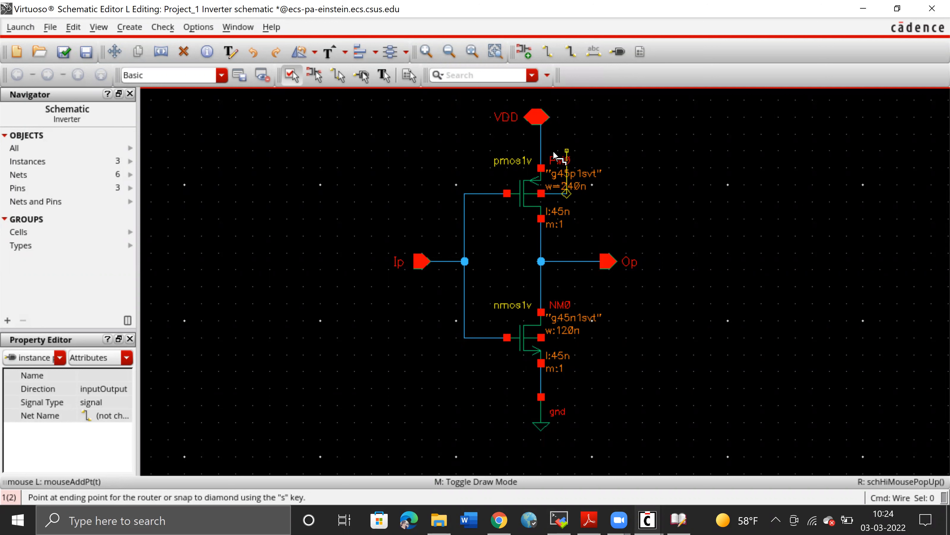
click(541, 151)
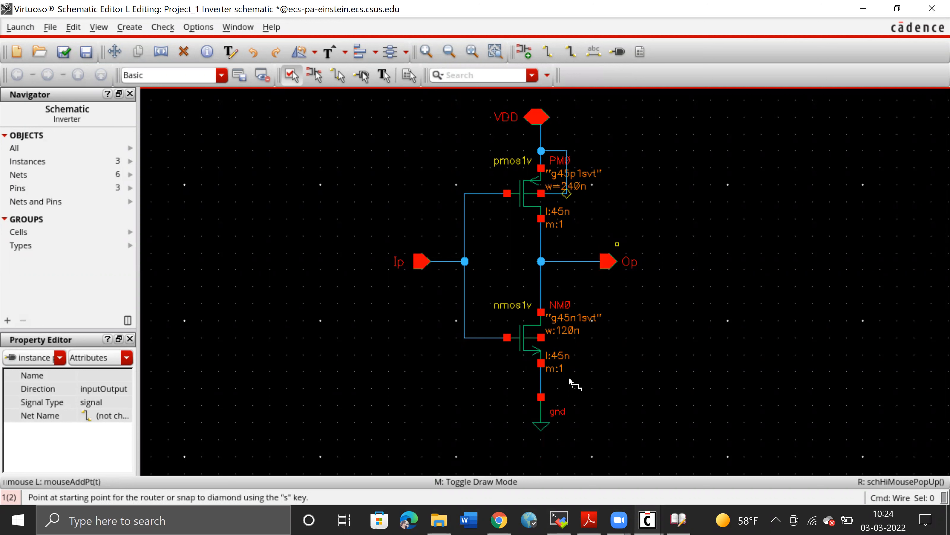
click(574, 337)
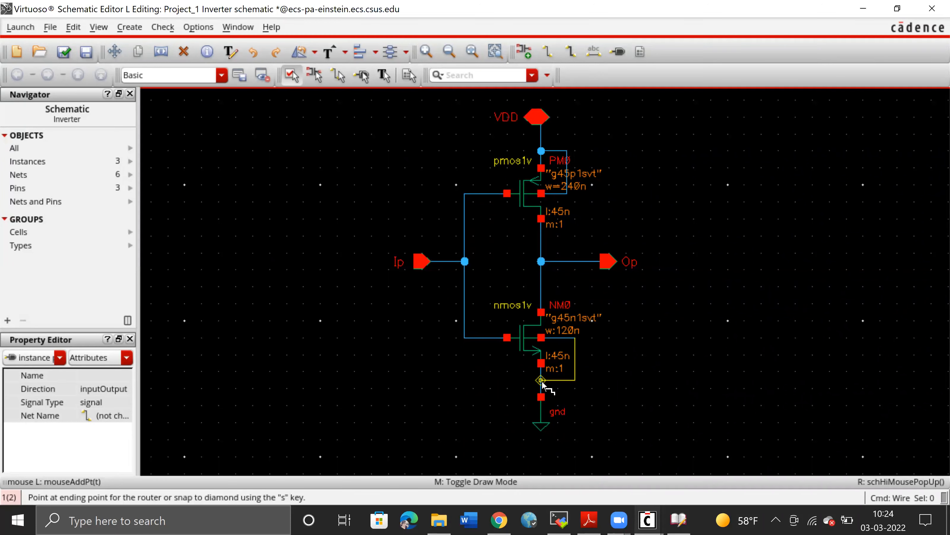
click(552, 373)
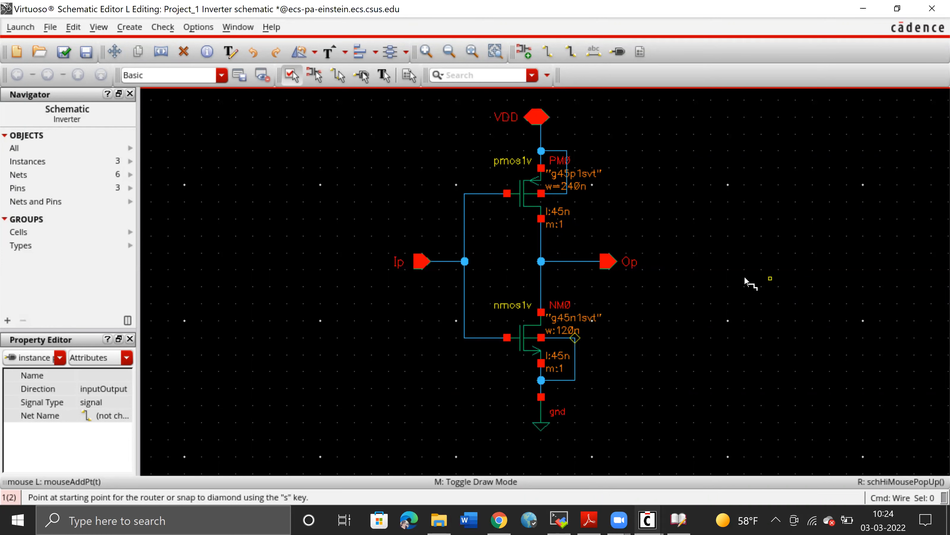
key(Escape)
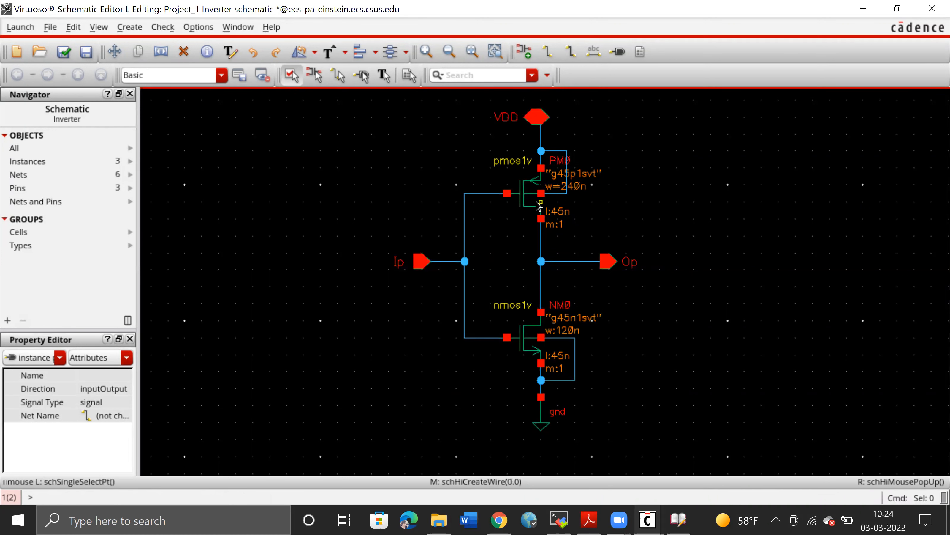
key(f)
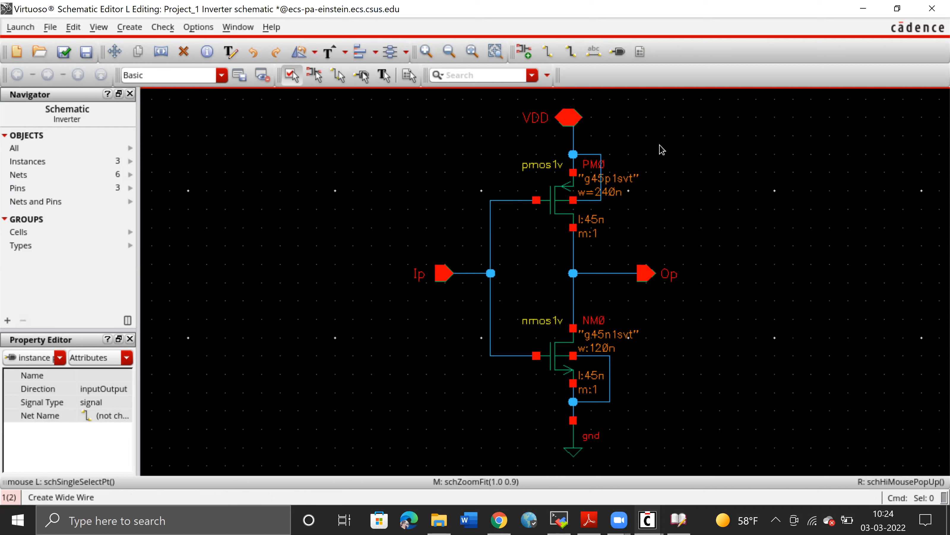
Check and save the inverter schematic, and review the schematic check messages in the Virtuoso log window.
click(59, 51)
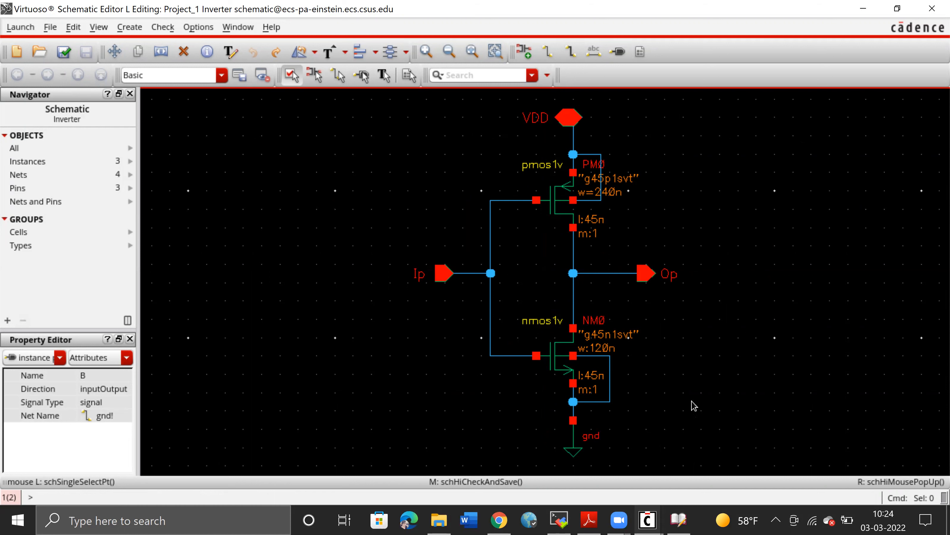
click(648, 515)
click(606, 449)
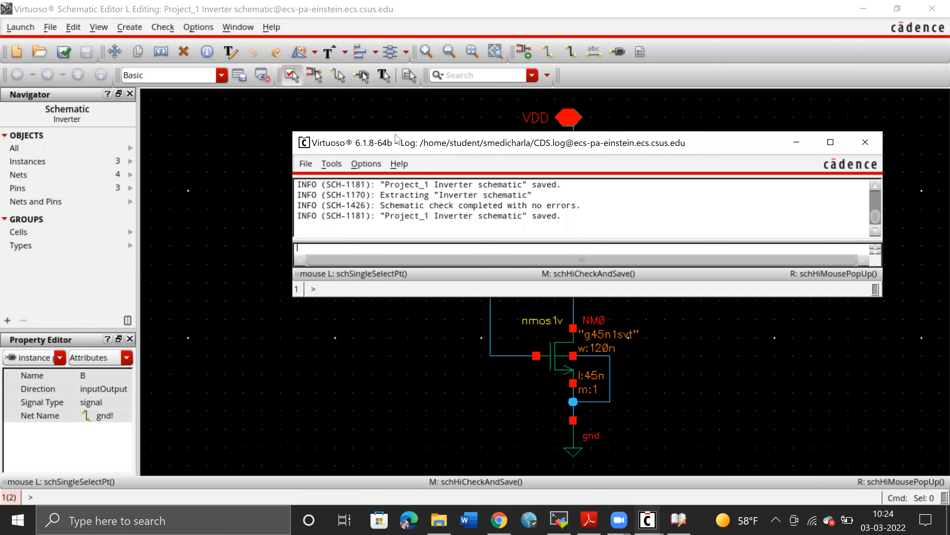
drag(389, 144, 396, 138)
drag(389, 199, 585, 195)
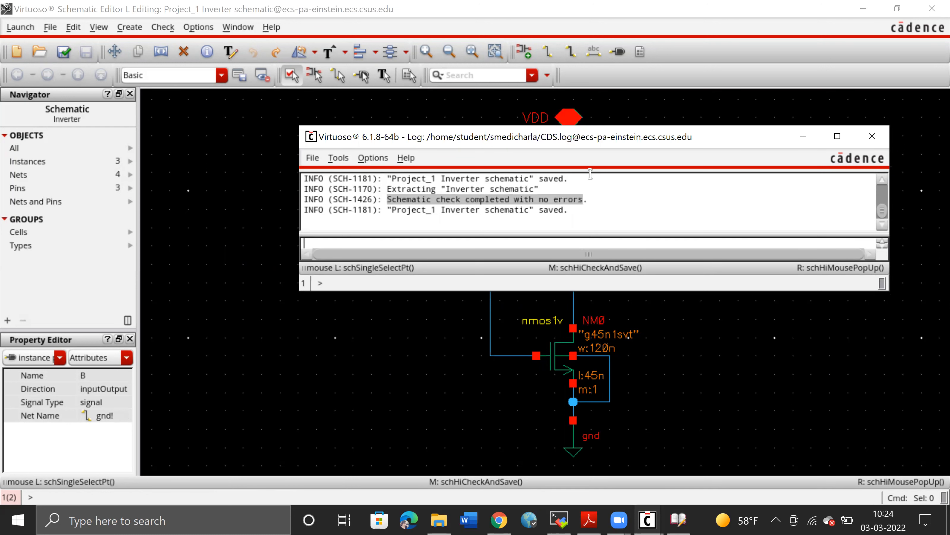
click(803, 136)
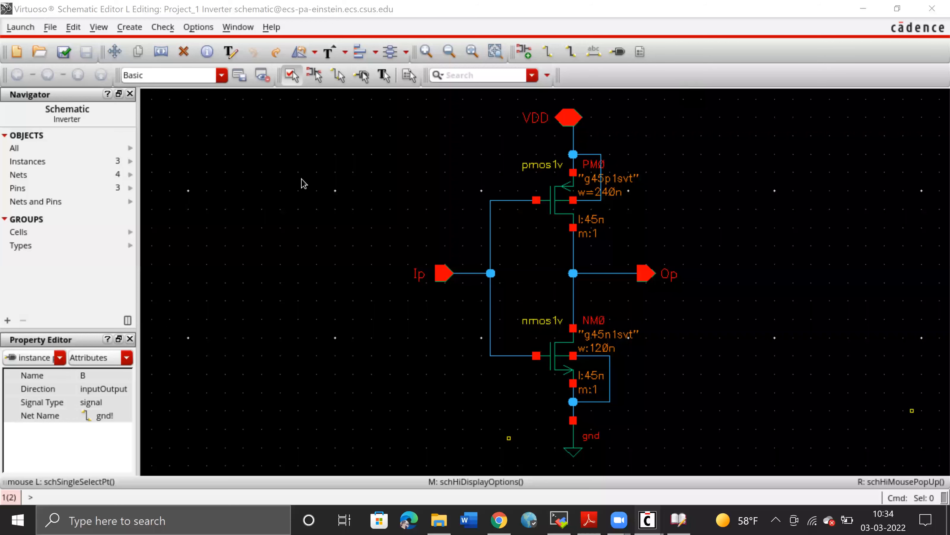
key(s)
key(Escape)
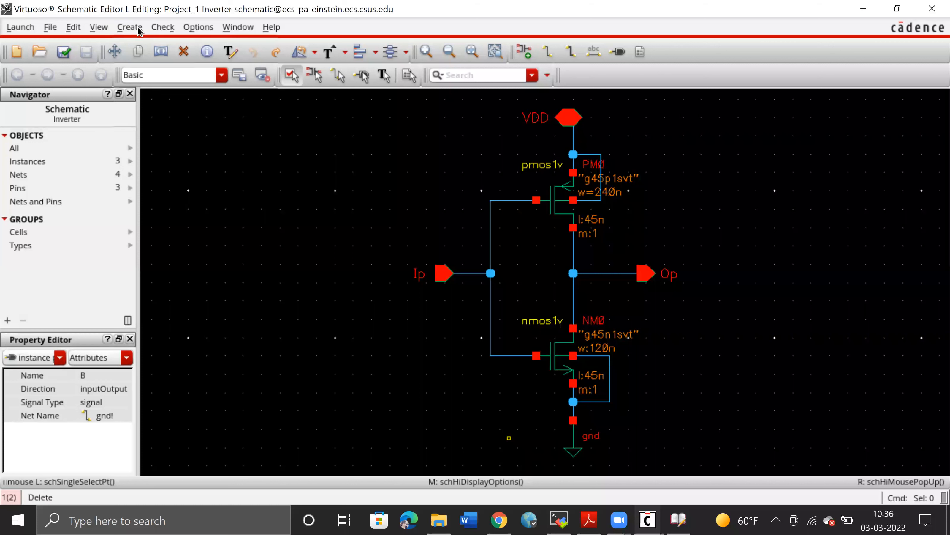
Create a cellview from the Project_1 Inverter schematic, with symbol as the target view and schematicSymbol as the data type.
click(138, 29)
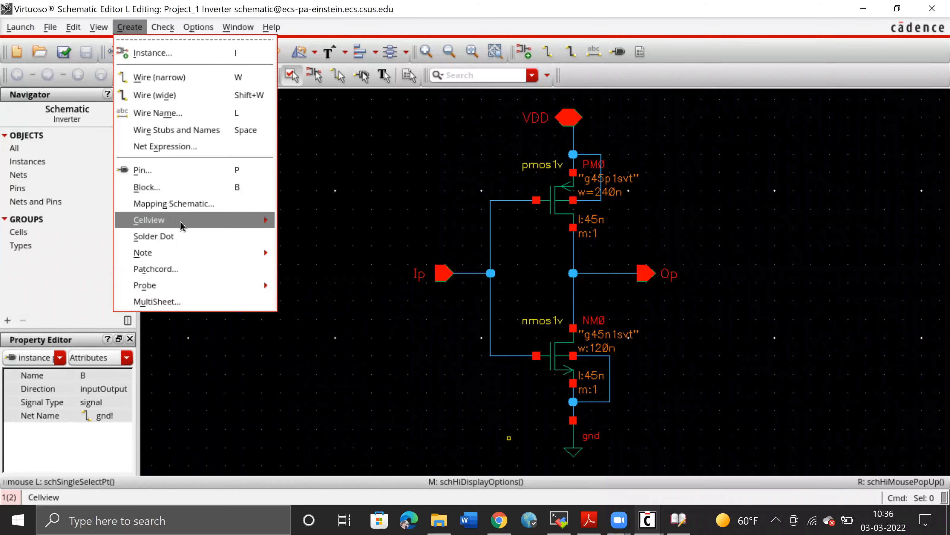
mouse_move(251, 224)
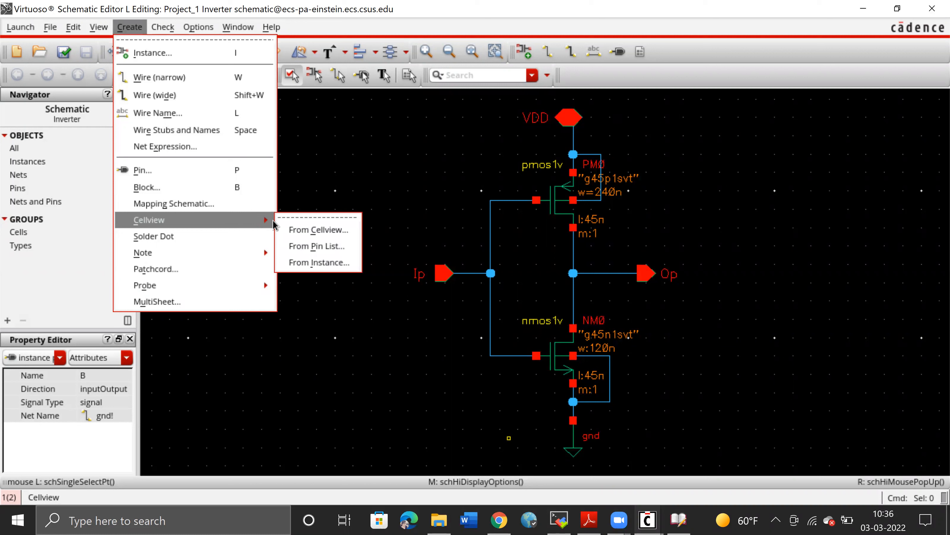
click(294, 235)
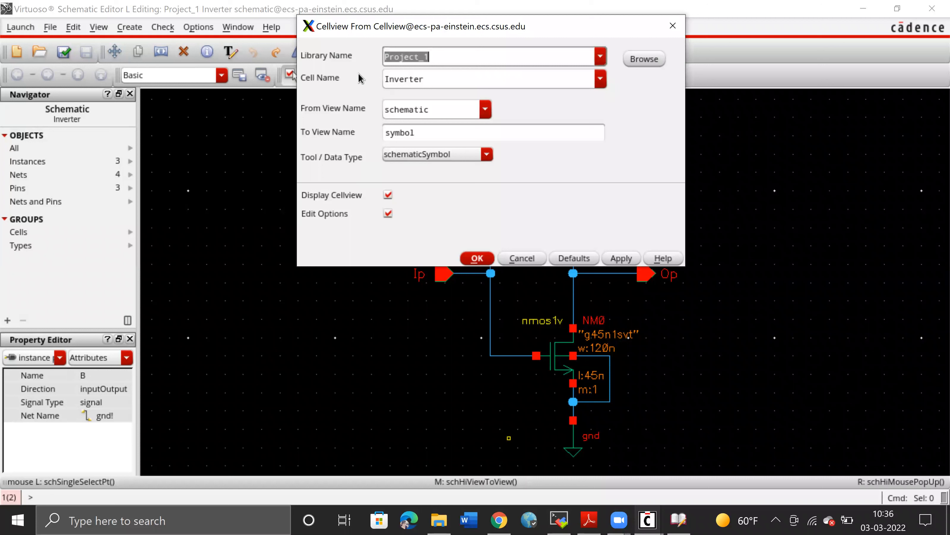
click(304, 28)
click(339, 188)
click(428, 135)
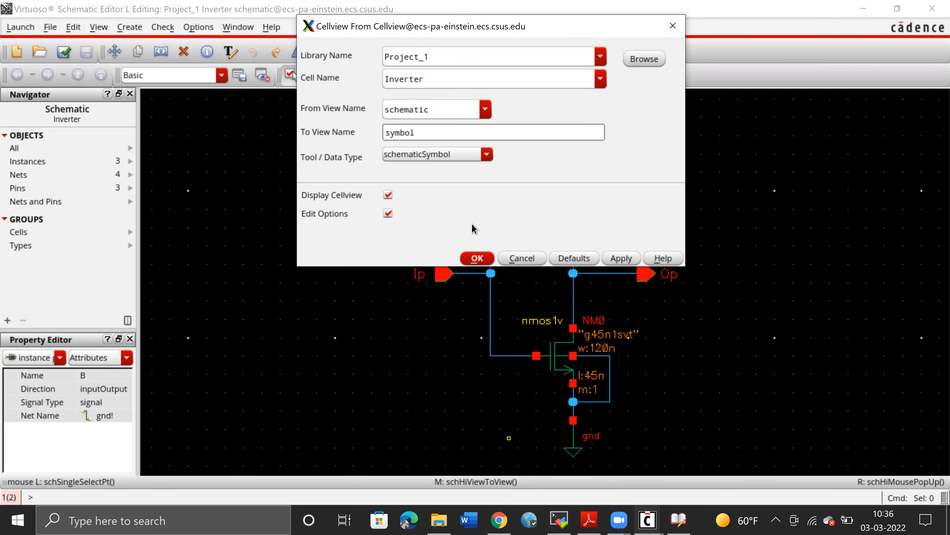
click(479, 258)
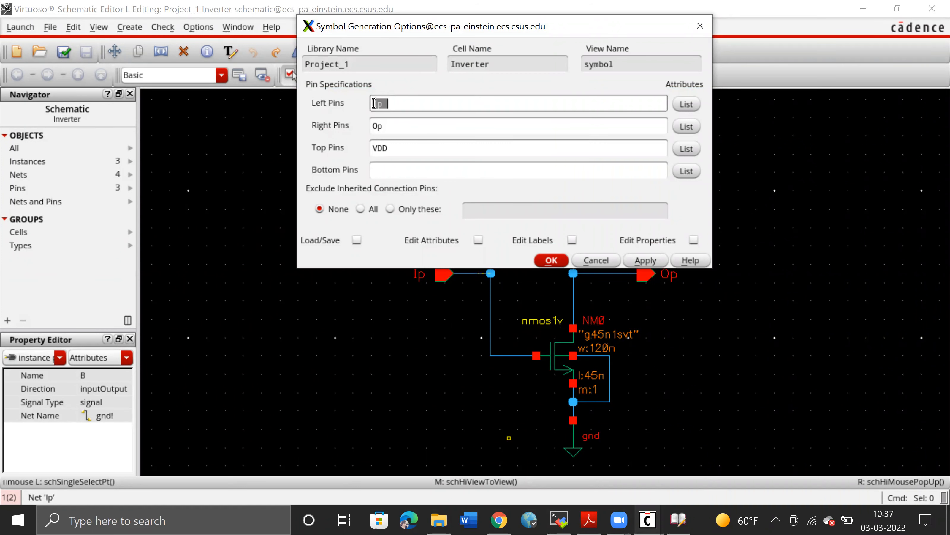
Generate the symbol with Ip as left pin, Op as right pin and VDD as top pin, and maximize its editor window.
click(387, 103)
click(547, 261)
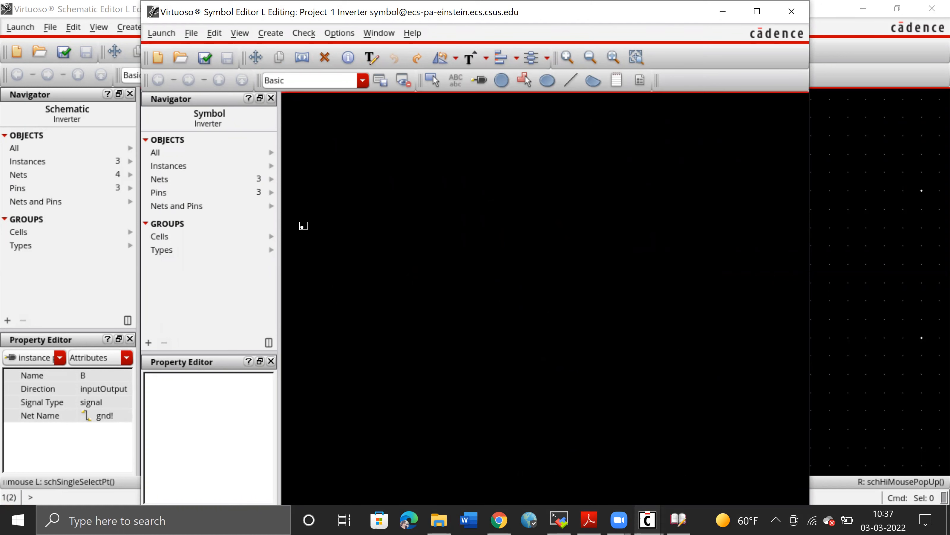
double_click(299, 14)
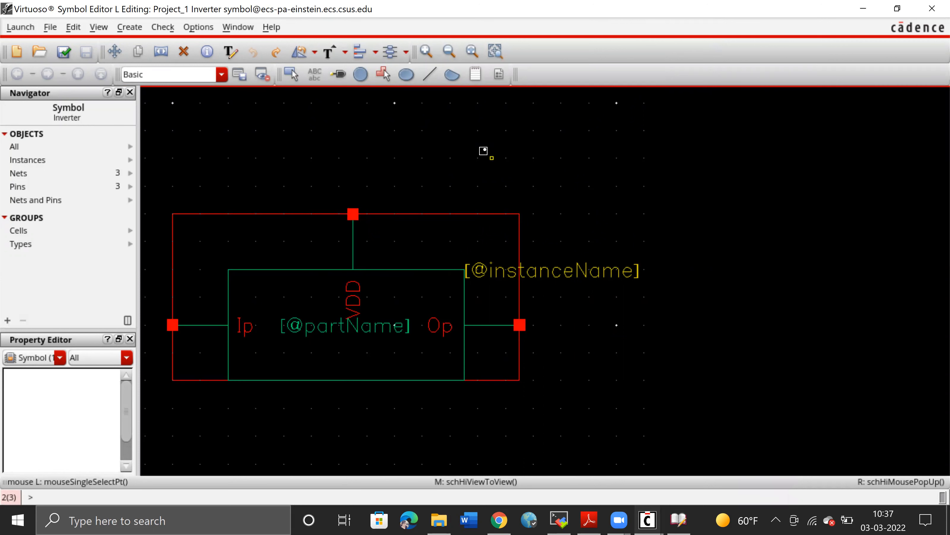
key(f)
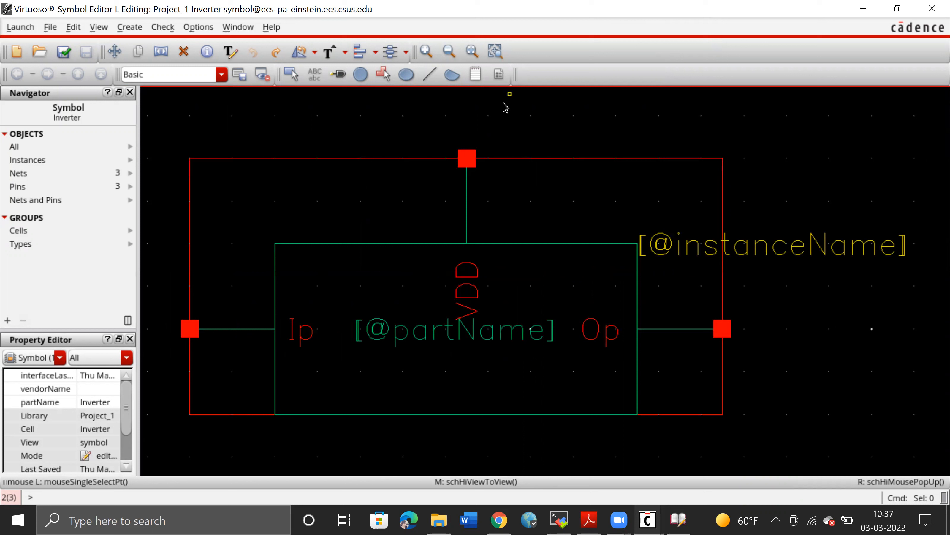
Delete the red selection box and the green body rectangle from the generated inverter symbol.
key(Delete)
click(490, 159)
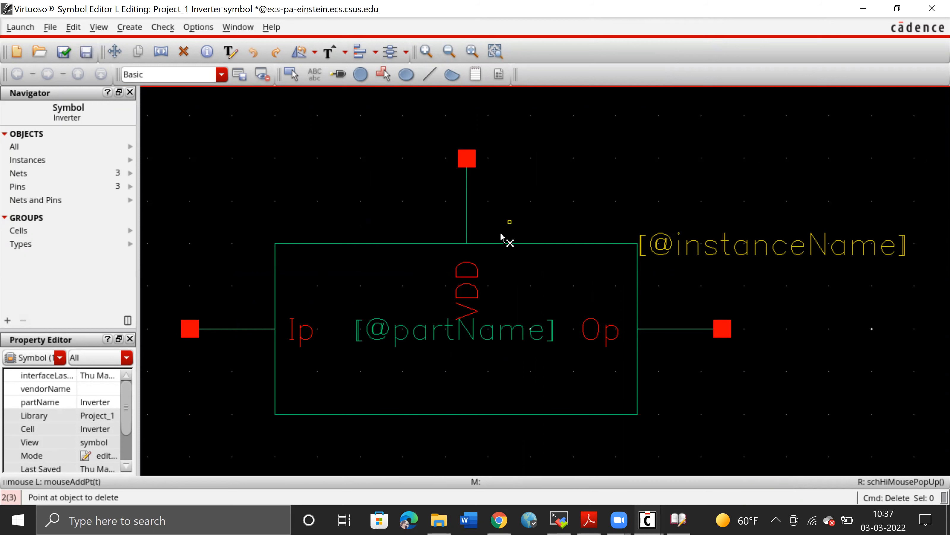
click(500, 249)
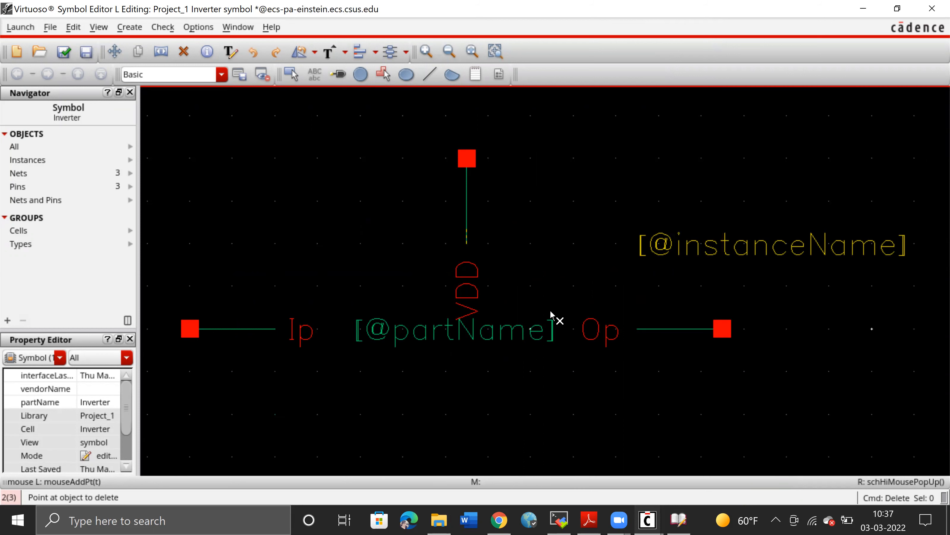
key(Escape)
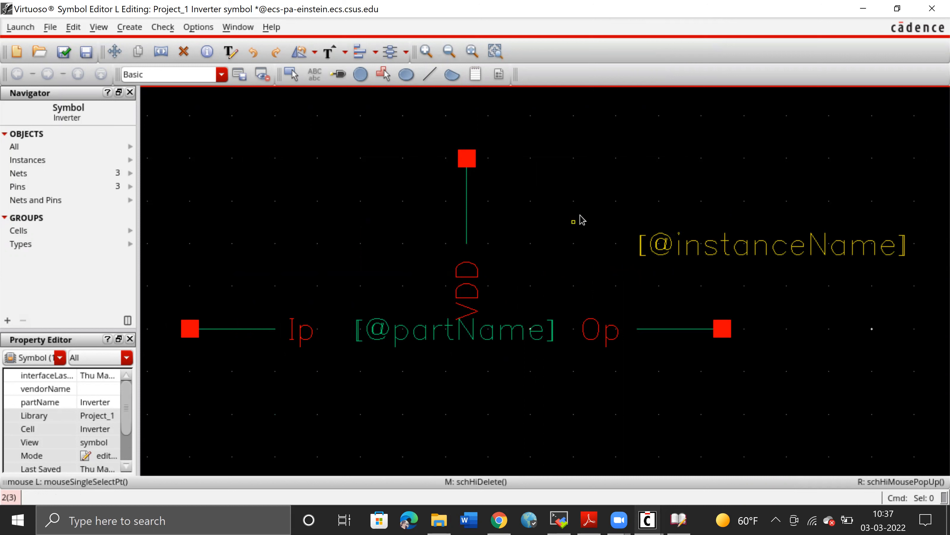
Replace the part name label at the centre of the symbol with Inverter.
double_click(496, 331)
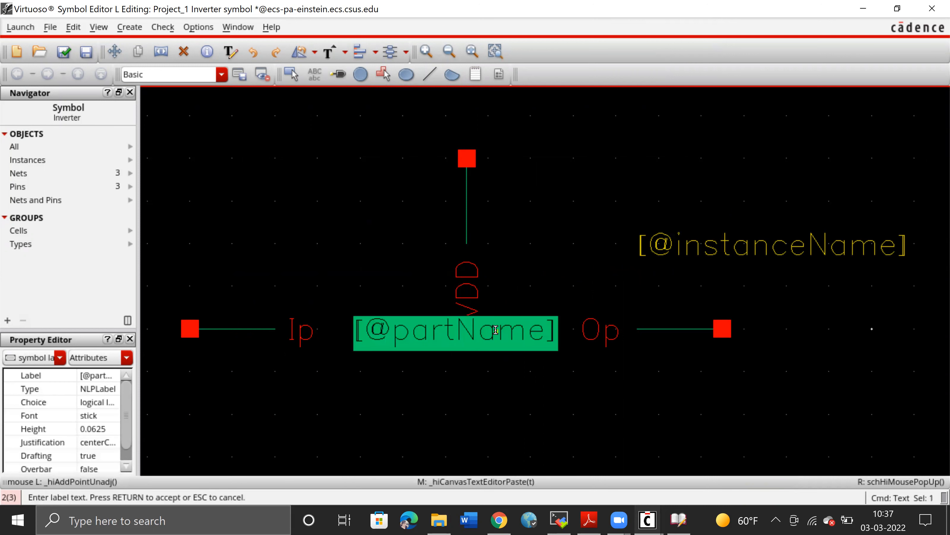
text(Inverter)
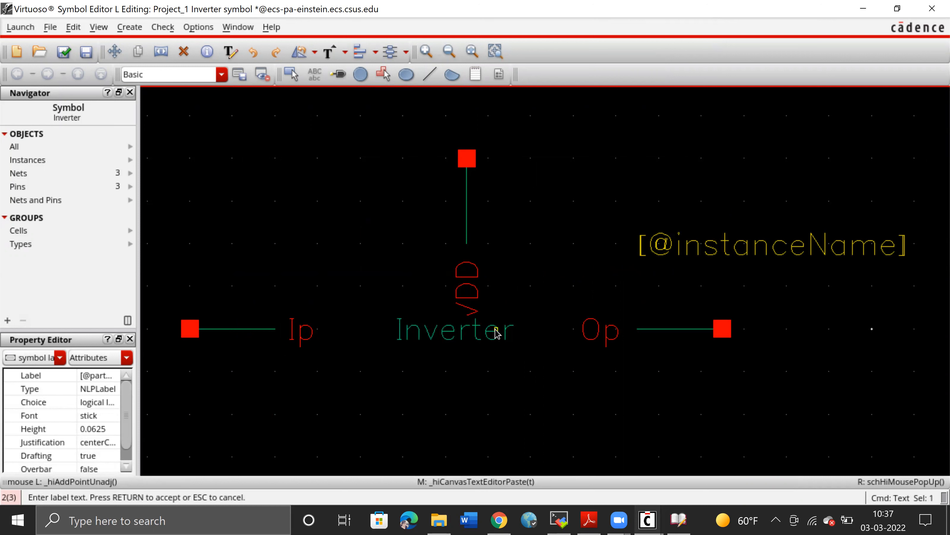
key(Return)
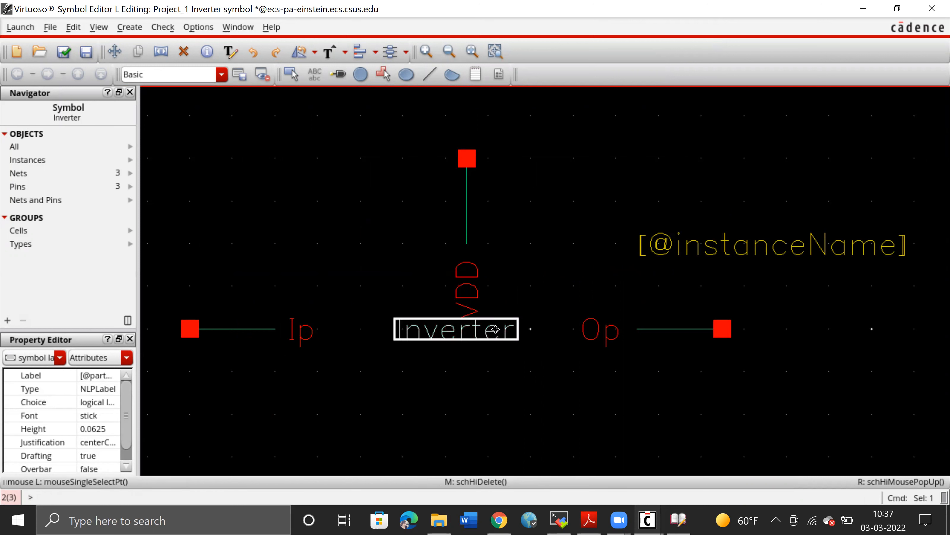
Replace the symbol's instance name label with I1.
double_click(759, 249)
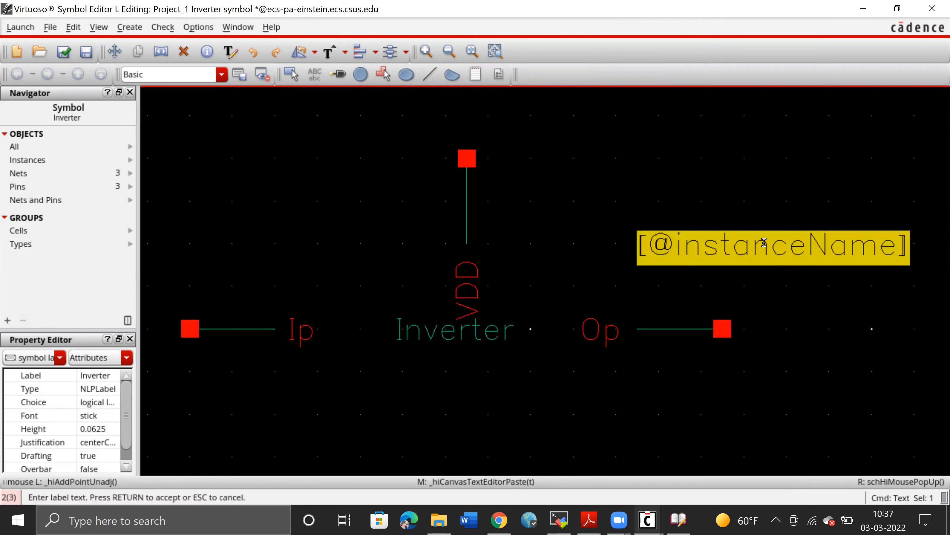
text(I1)
key(Return)
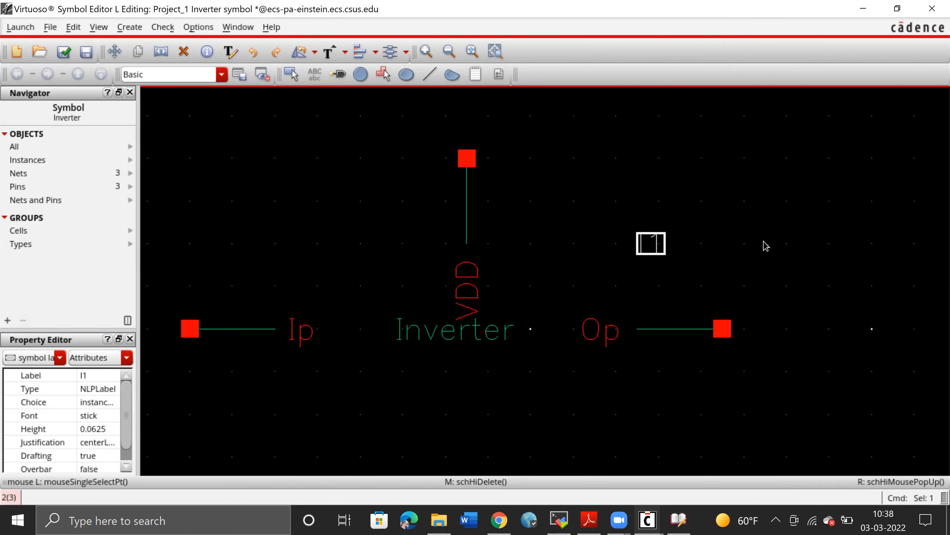
click(597, 189)
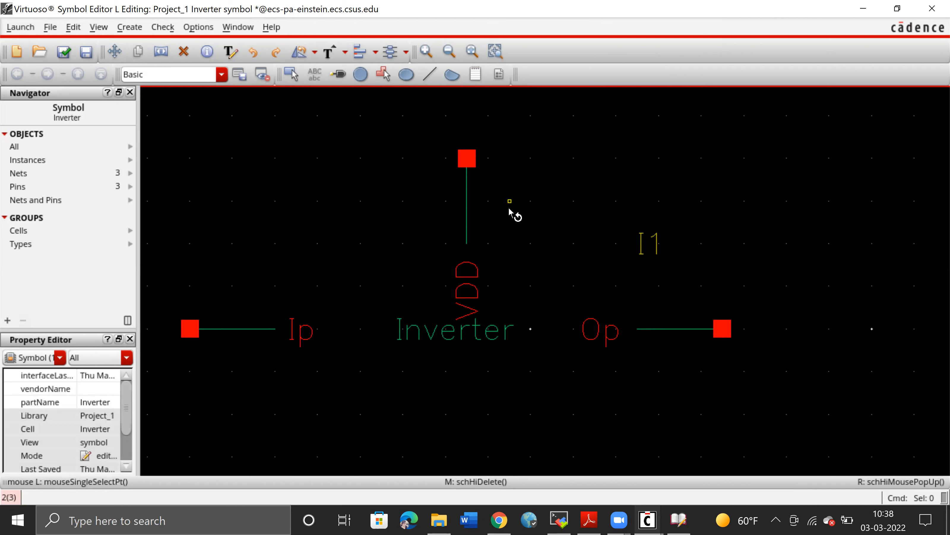
Rotate the VDD pin label so that it reads horizontally below the VDD pin line.
key(r)
click(471, 285)
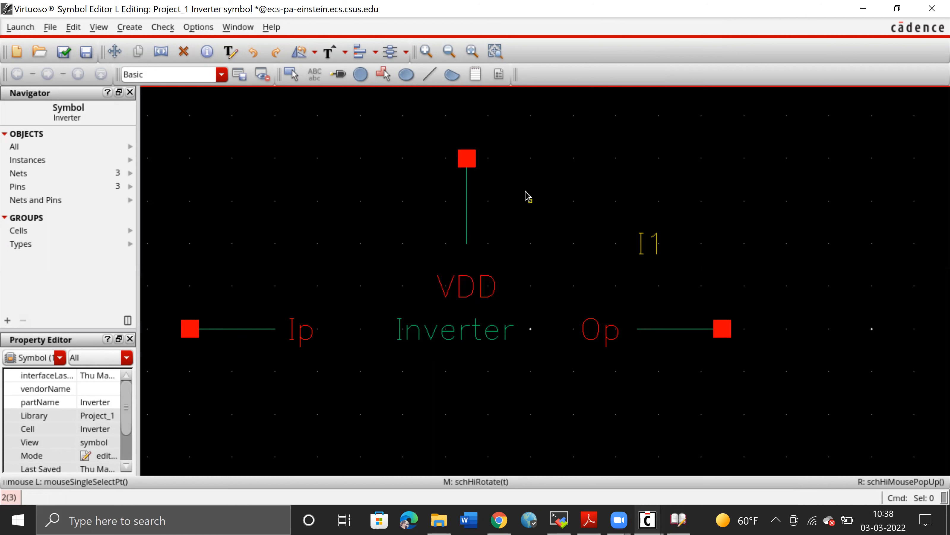
Draw a closed triangle for the inverter body, with its vertical side at the Ip pin line and its tip just before the Op label.
click(429, 74)
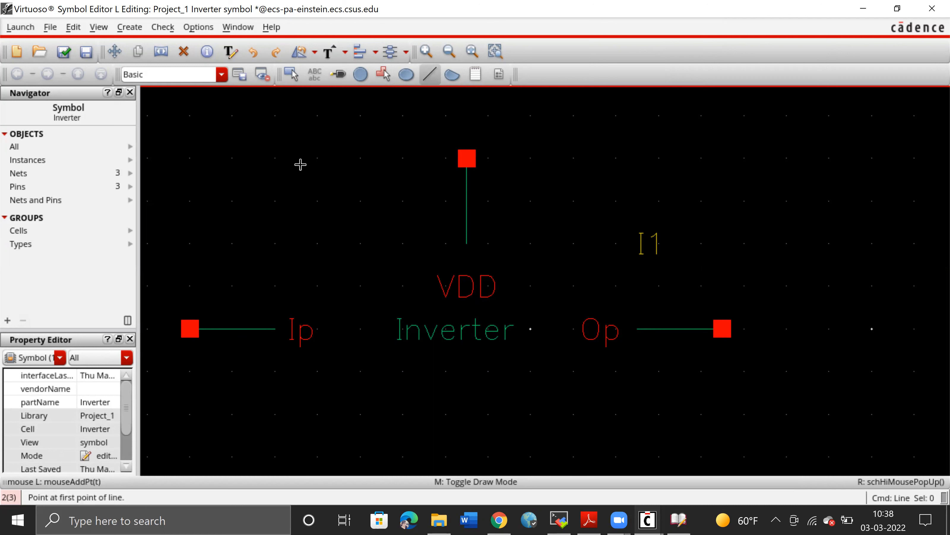
click(281, 158)
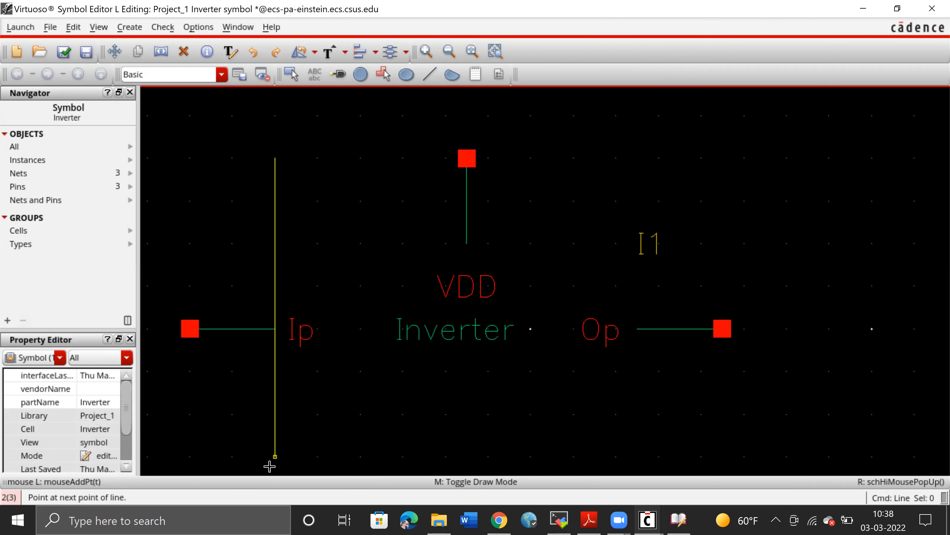
click(573, 329)
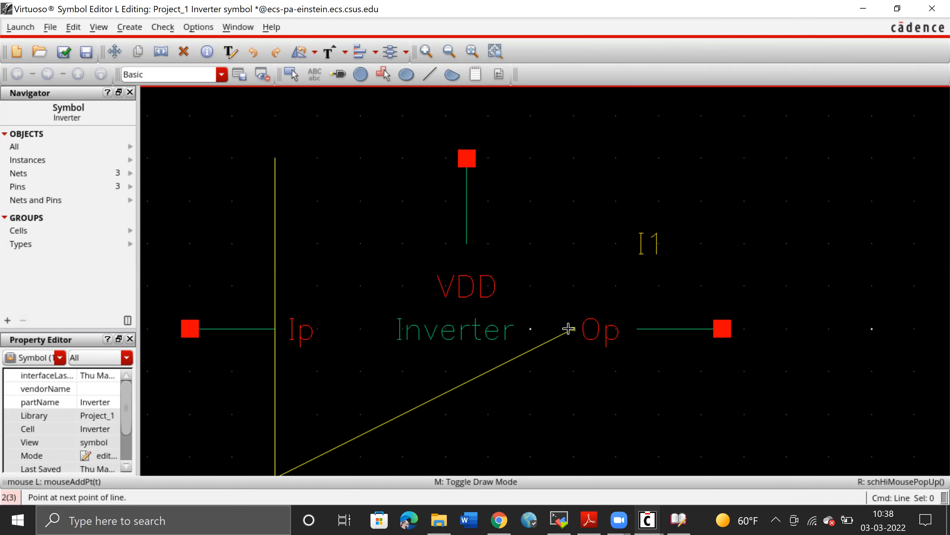
double_click(276, 157)
key(Escape)
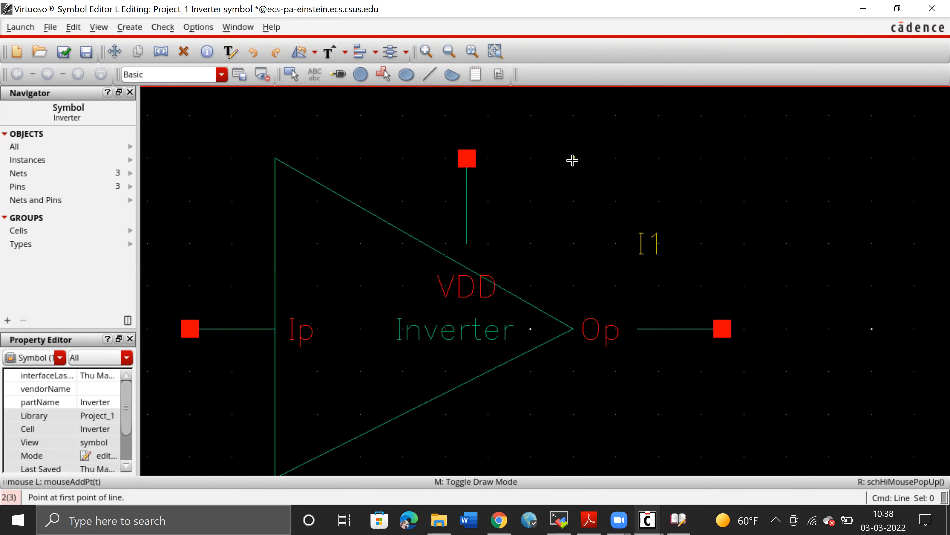
key(Escape)
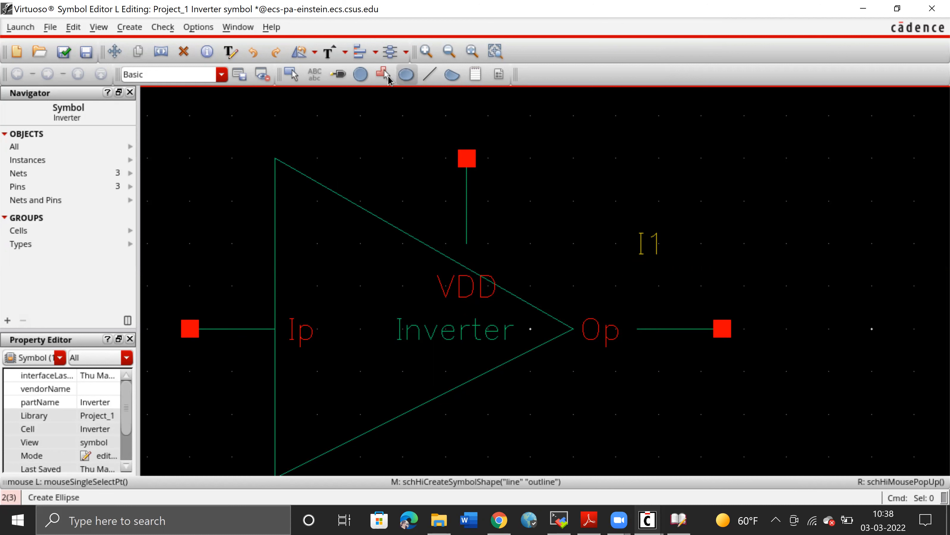
Draw the inversion circle between the triangle's tip and the Op pin, touching the tip.
click(366, 79)
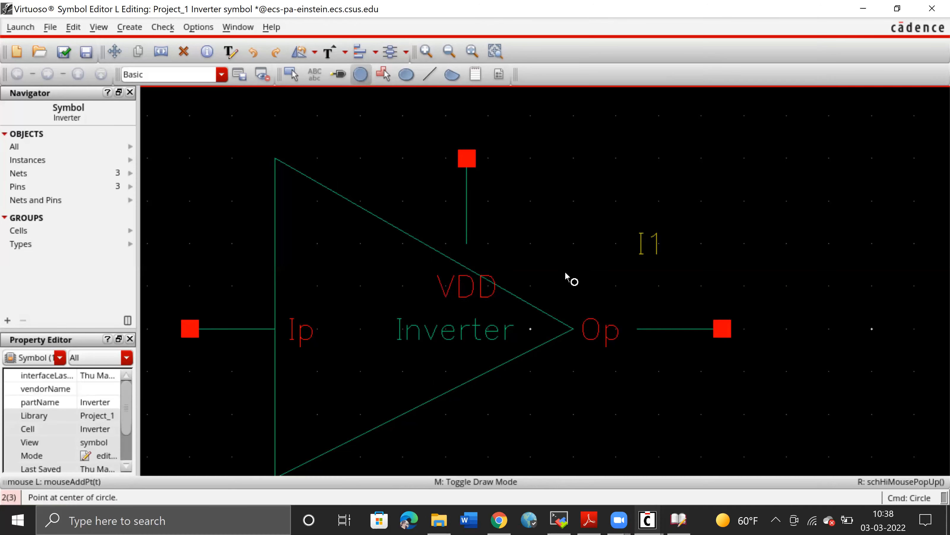
click(613, 331)
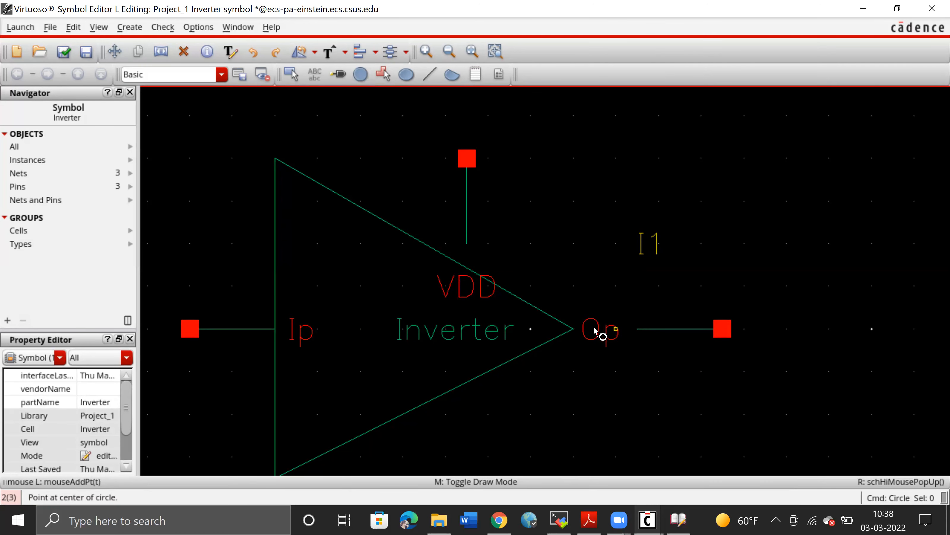
click(580, 332)
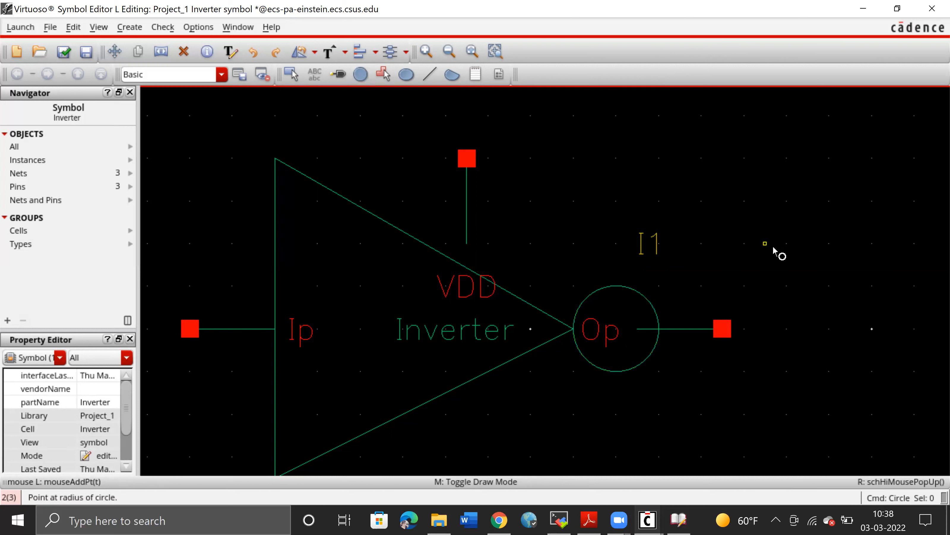
key(Escape)
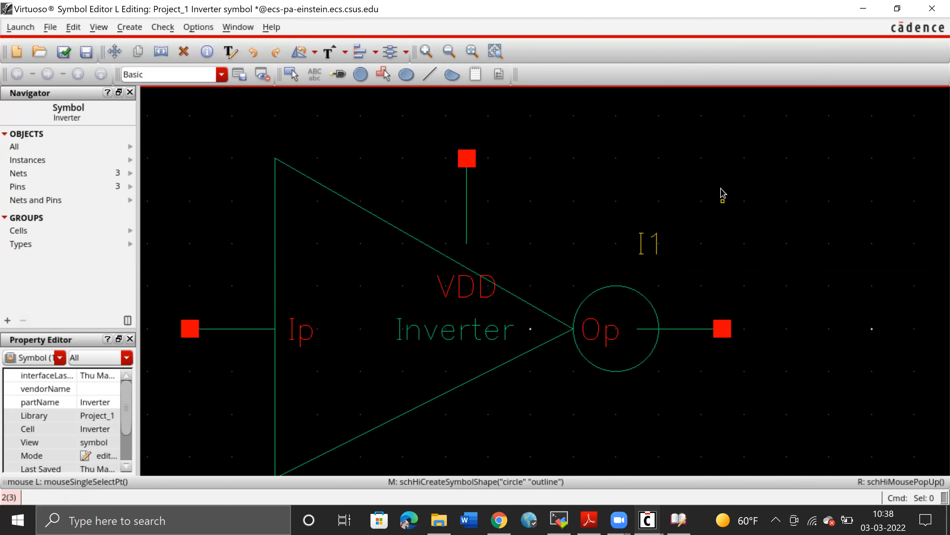
Check the grid snap spacing in the display options and accept the settings.
key(e)
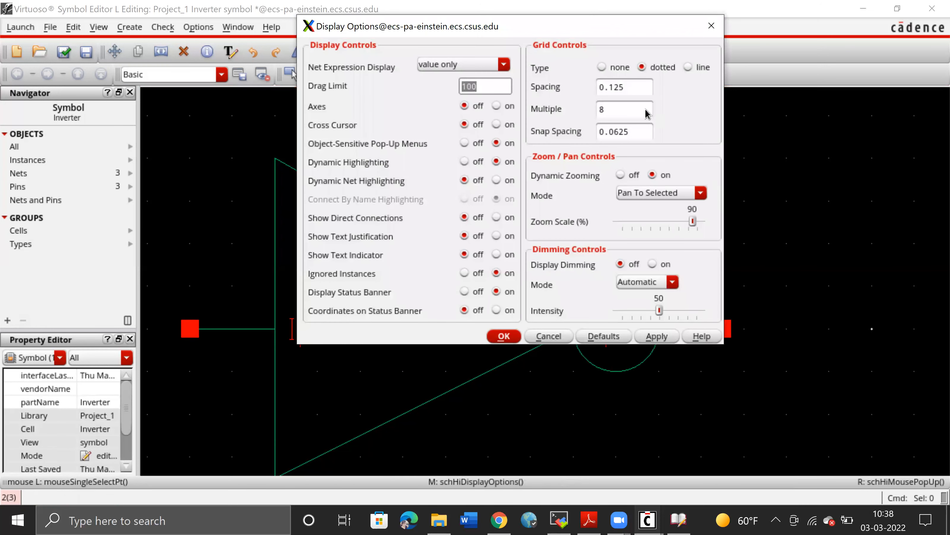
click(618, 131)
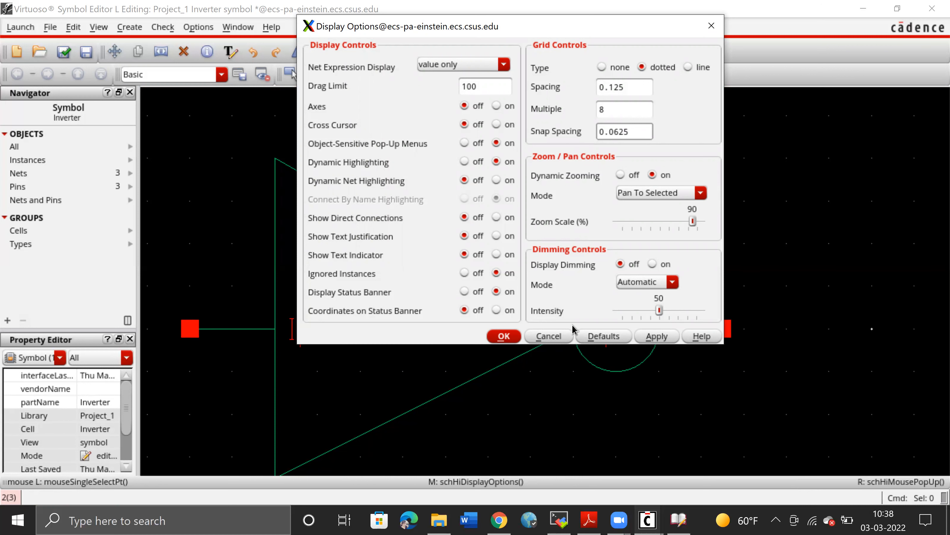
click(502, 336)
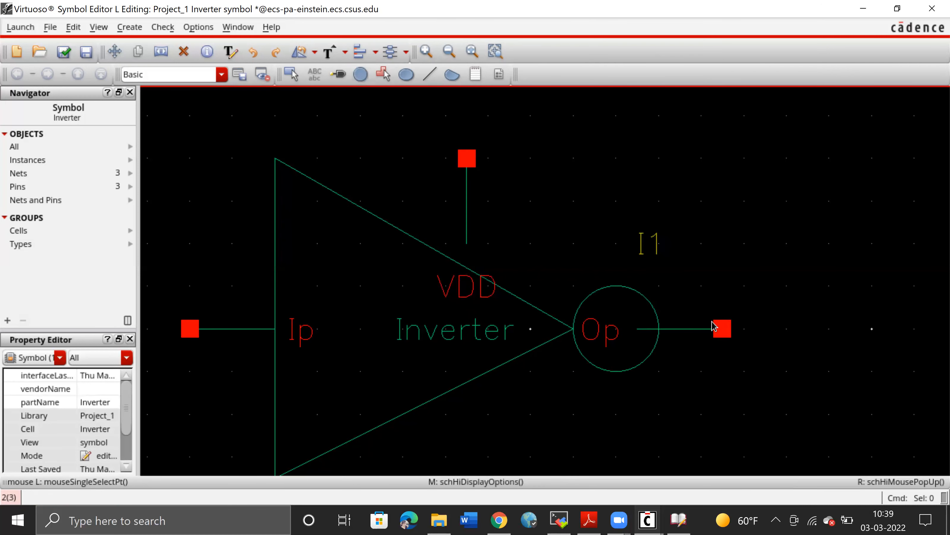
Shorten the Op pin line to the circle's edge, and shift the VDD pin, line and label so the line meets the triangle's upper edge.
drag(721, 336, 660, 328)
drag(467, 206, 423, 207)
drag(464, 161, 423, 157)
drag(421, 299, 401, 276)
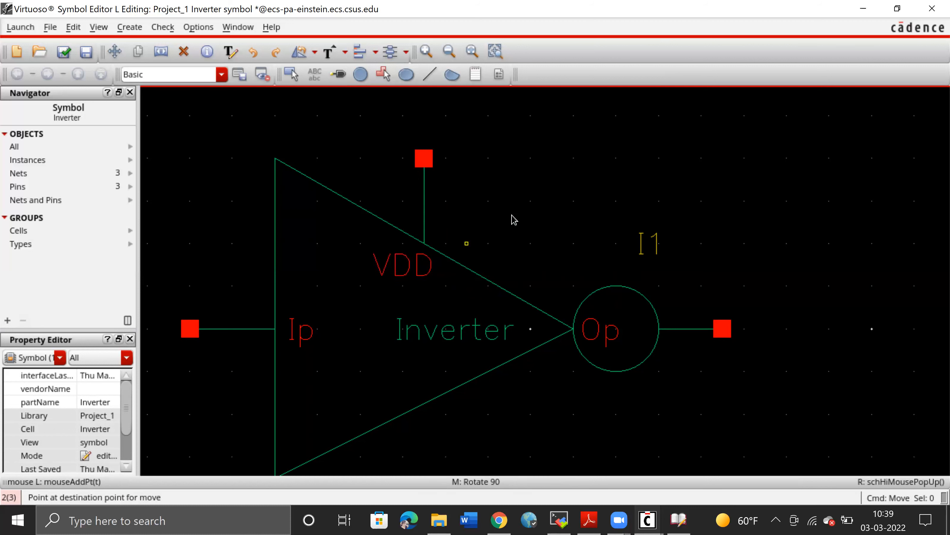
key(Escape)
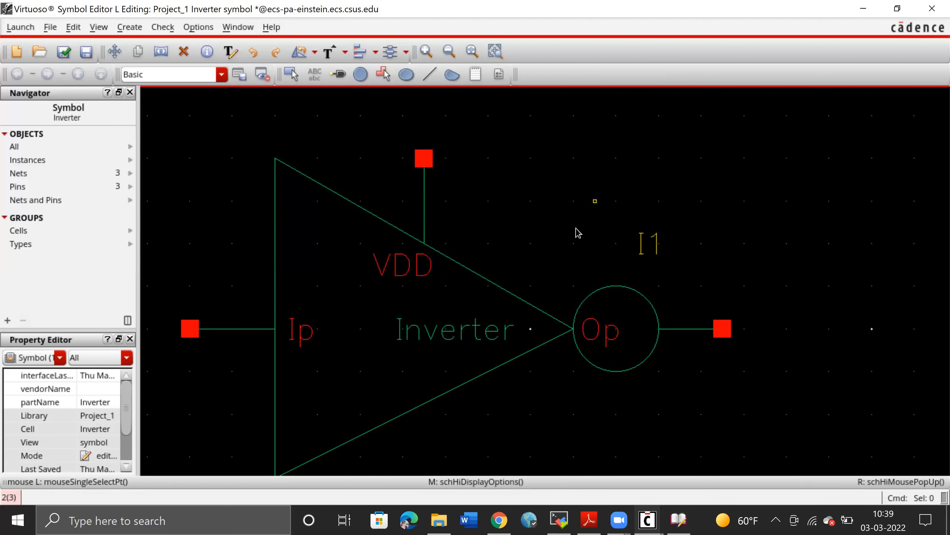
Move the Op label out of the circle to just above its pin line, and check and save the symbol.
drag(595, 329, 679, 305)
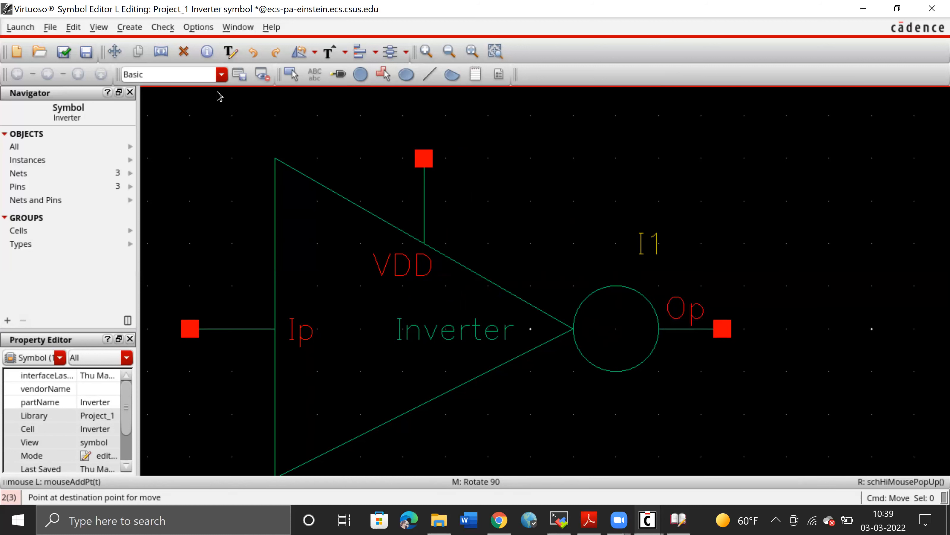
key(Escape)
key(f)
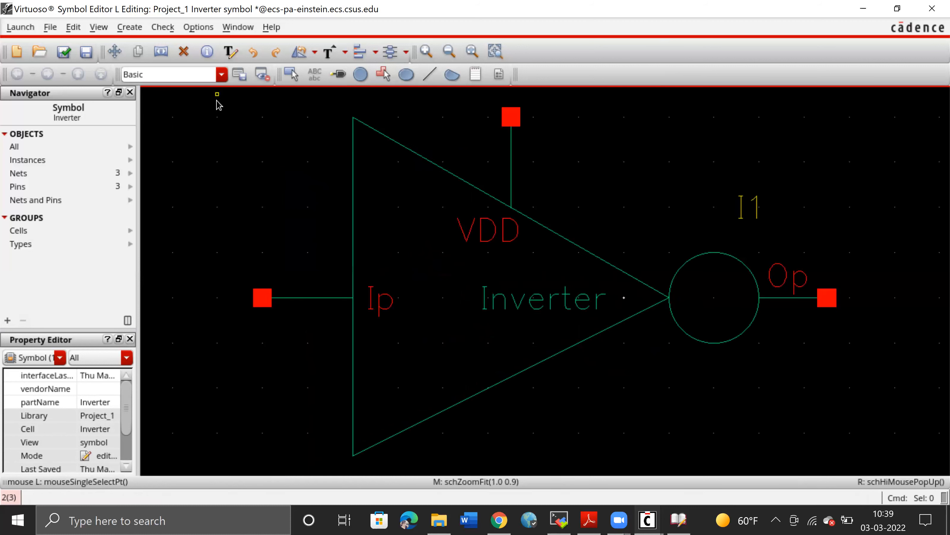
click(70, 54)
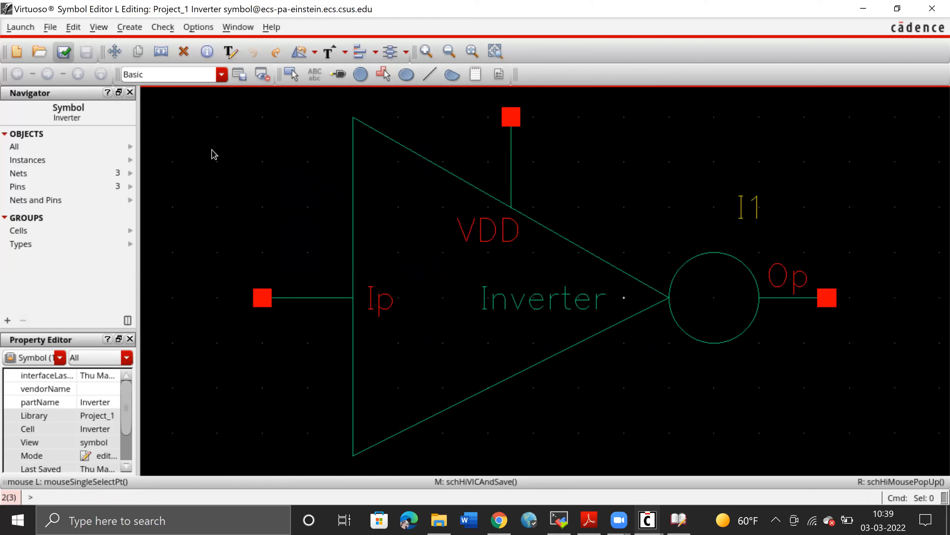